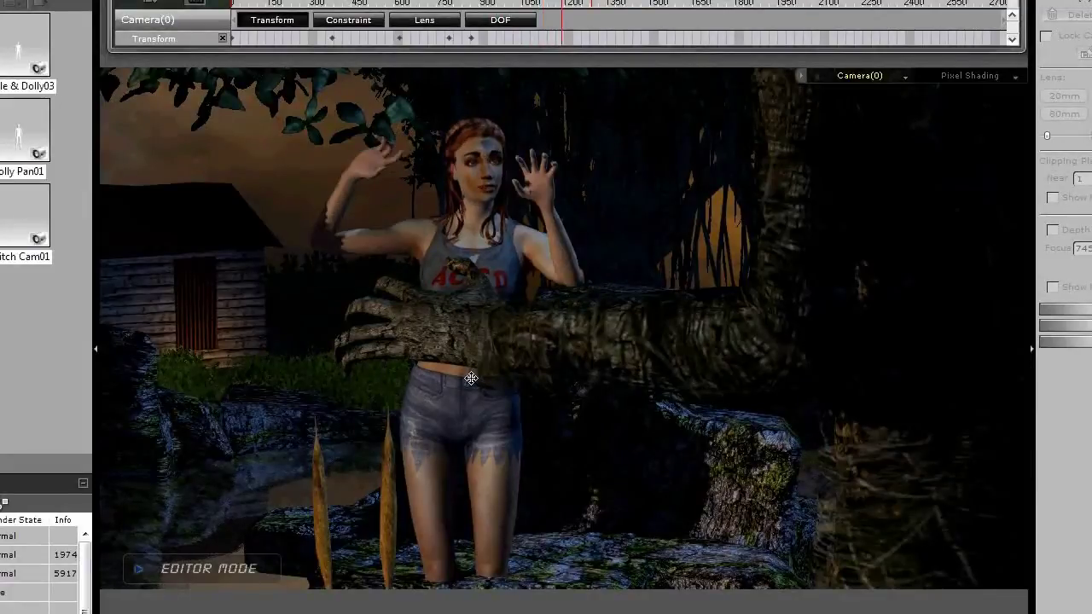
Step: Stop the camera playback and return to frame 1 for the opening fern shot
{"action": "key", "text": "space"}
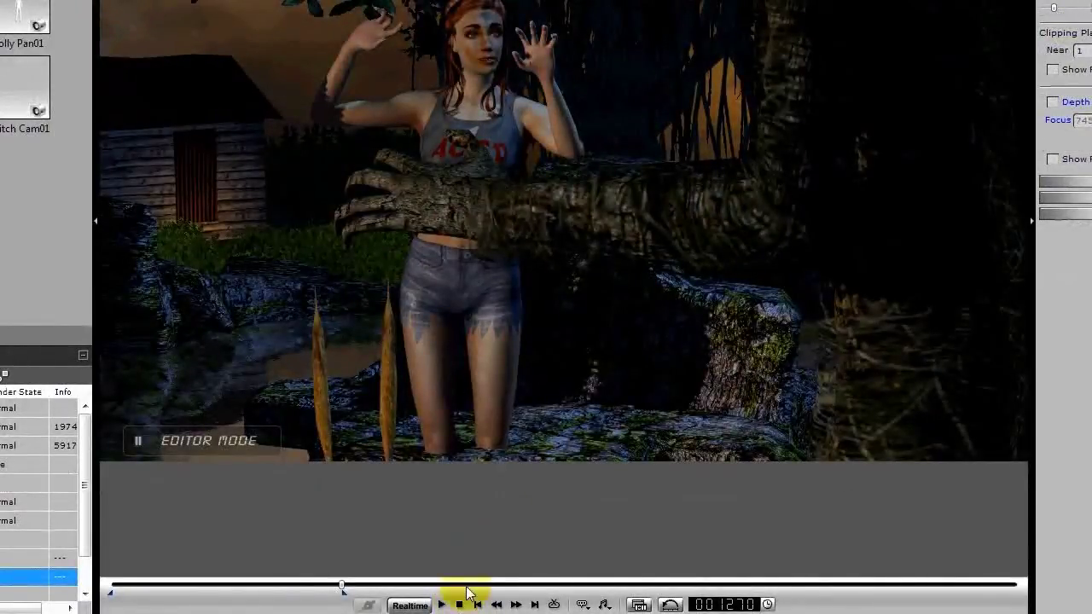
{"action": "left_click", "coordinate": [459, 605]}
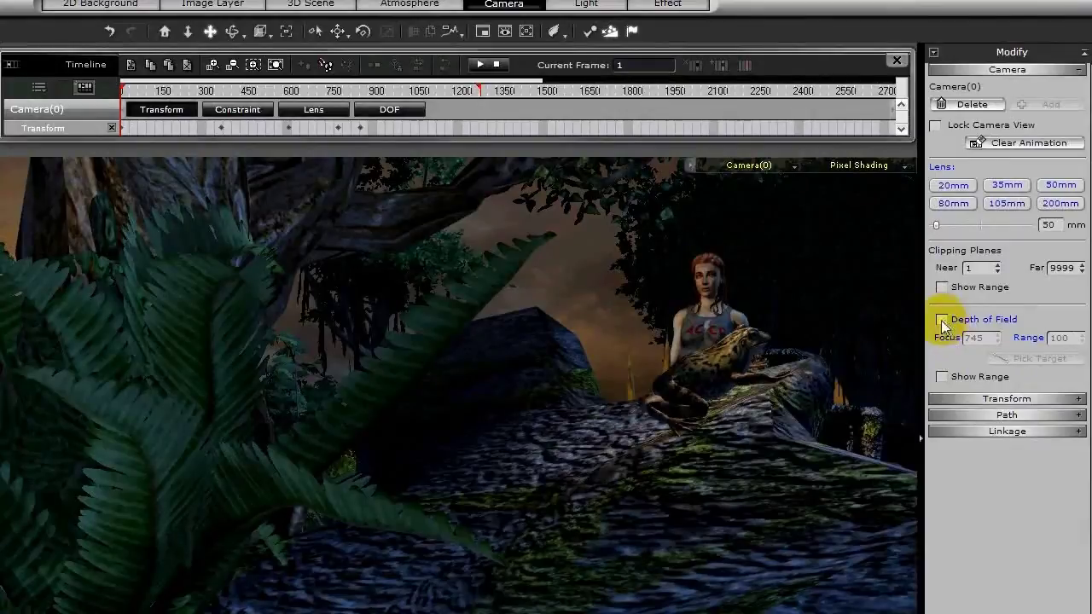
Step: Enable Depth of Field on Camera(0) and pick a focus point near the frog (focus 123, range 100)
{"action": "left_click", "coordinate": [940, 319]}
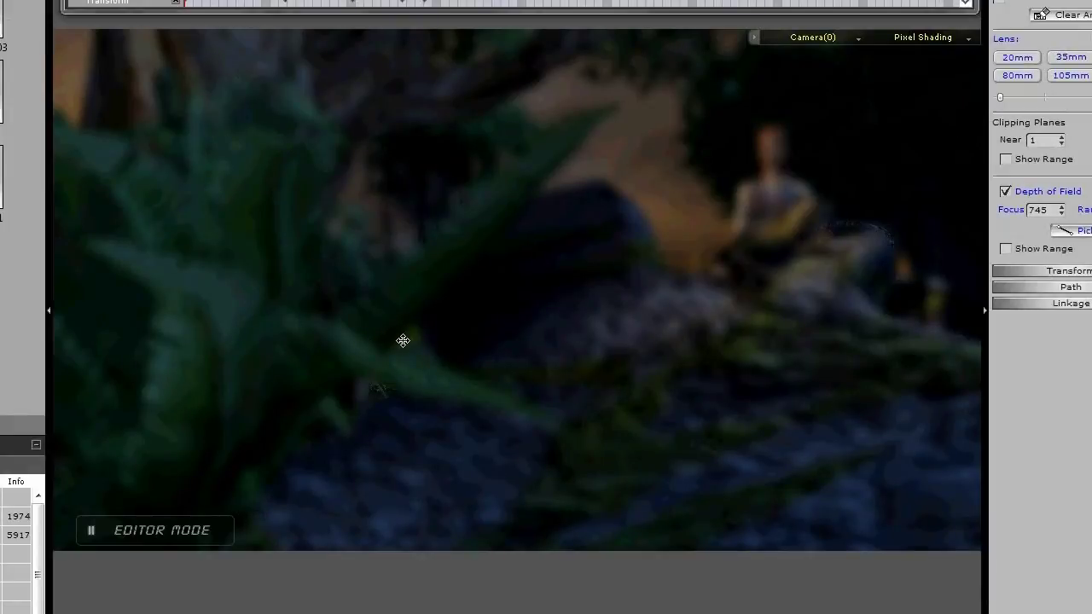
{"action": "left_click", "coordinate": [1032, 246]}
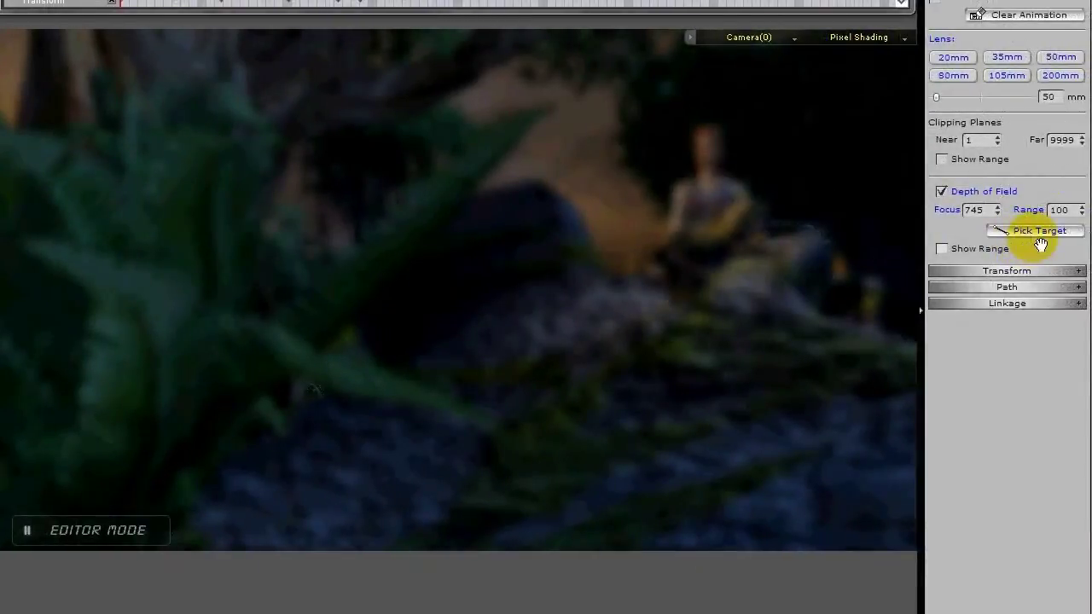
{"action": "left_click", "coordinate": [1031, 230]}
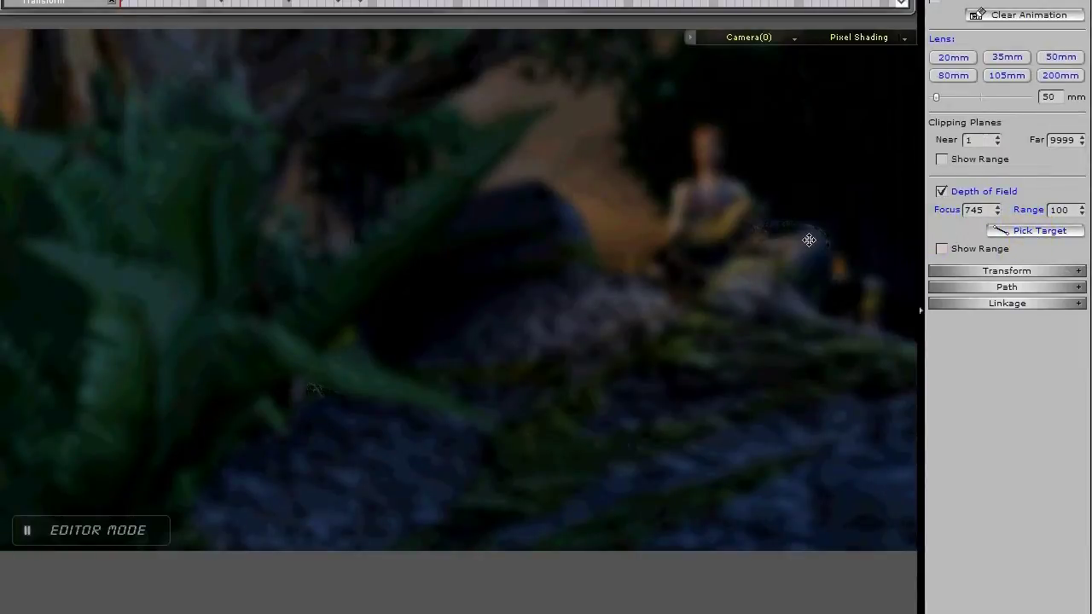
{"action": "left_click", "coordinate": [740, 241]}
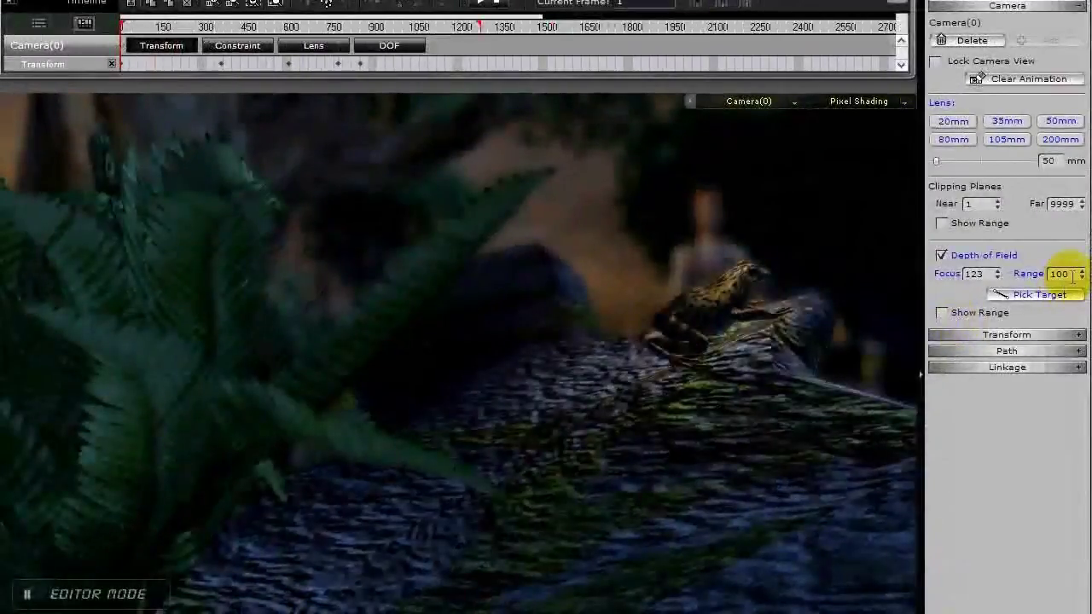
Step: Change the DOF range to 30 and enter 100 as the focus value
{"action": "double_click", "coordinate": [1072, 274]}
{"action": "type", "text": "30"}
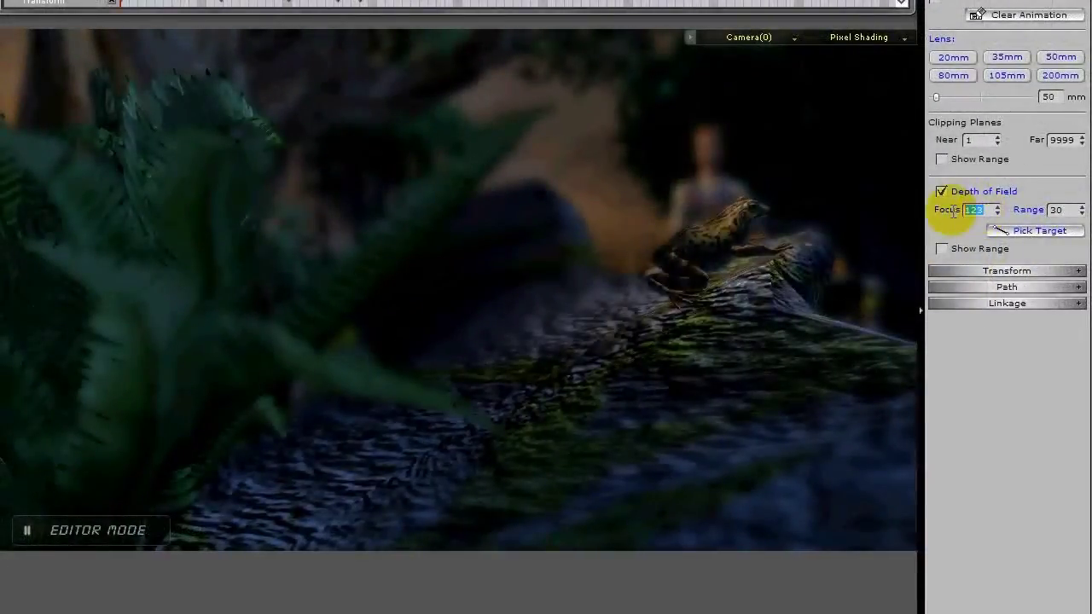
{"action": "type", "text": "1"}
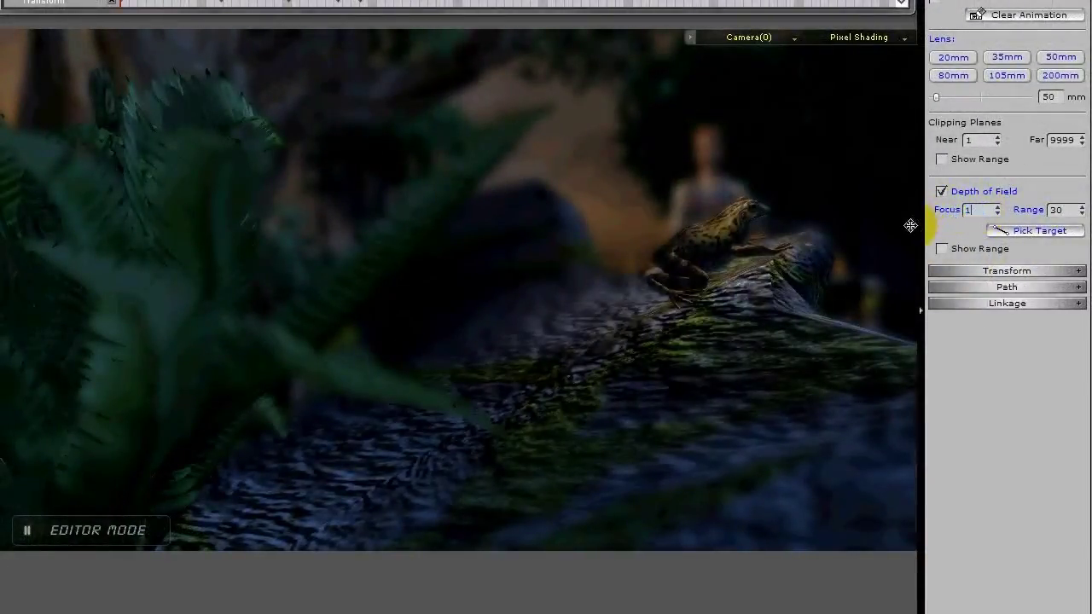
{"action": "type", "text": "00"}
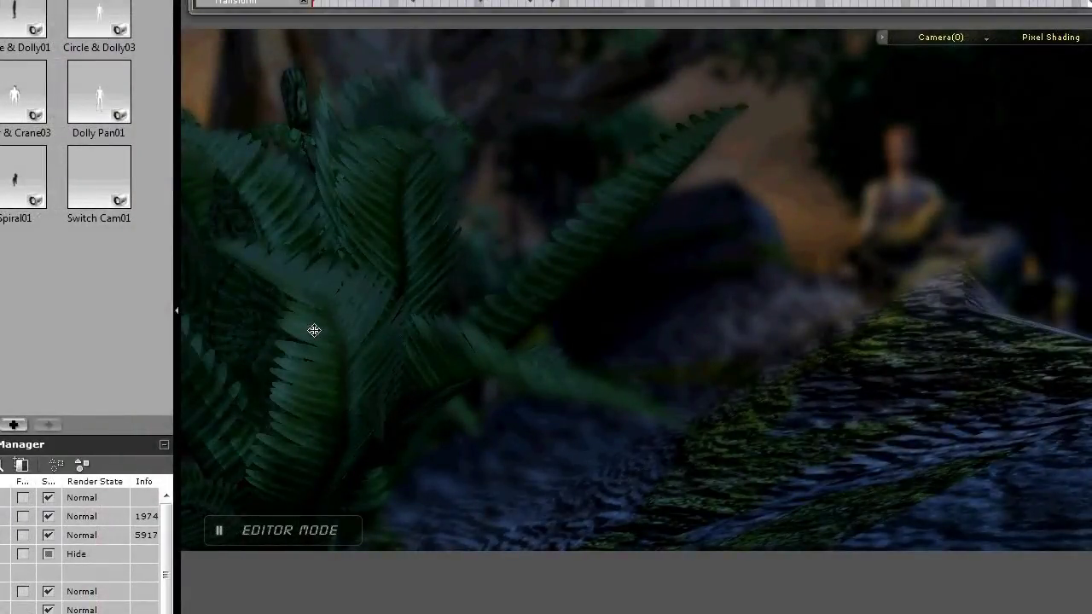
Step: Pause later in the animation and pick the frog as the sharp focus target
{"action": "key", "text": "space"}
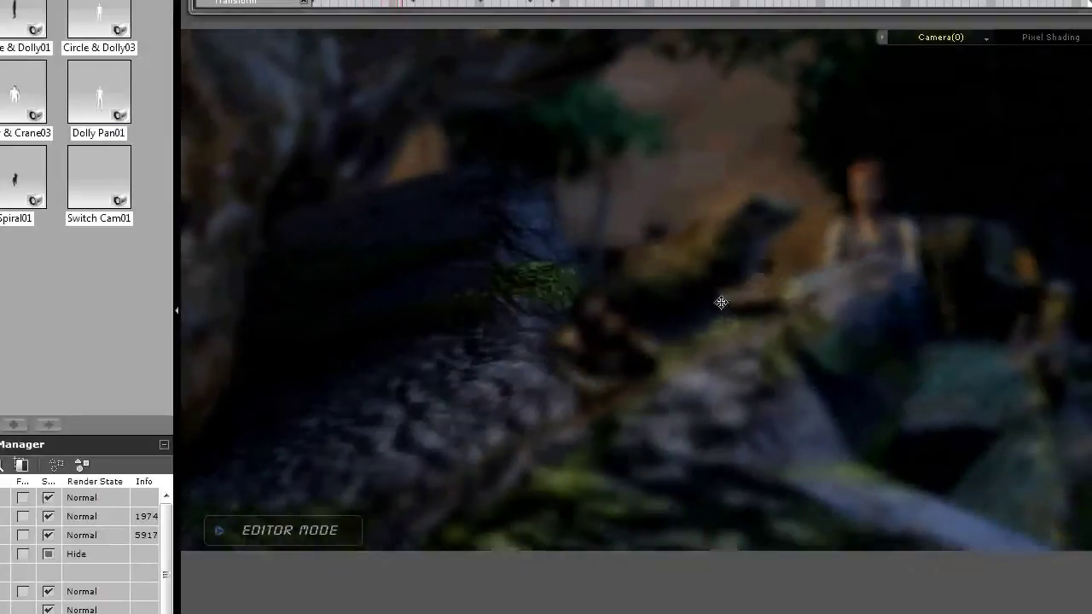
{"action": "key", "text": "space"}
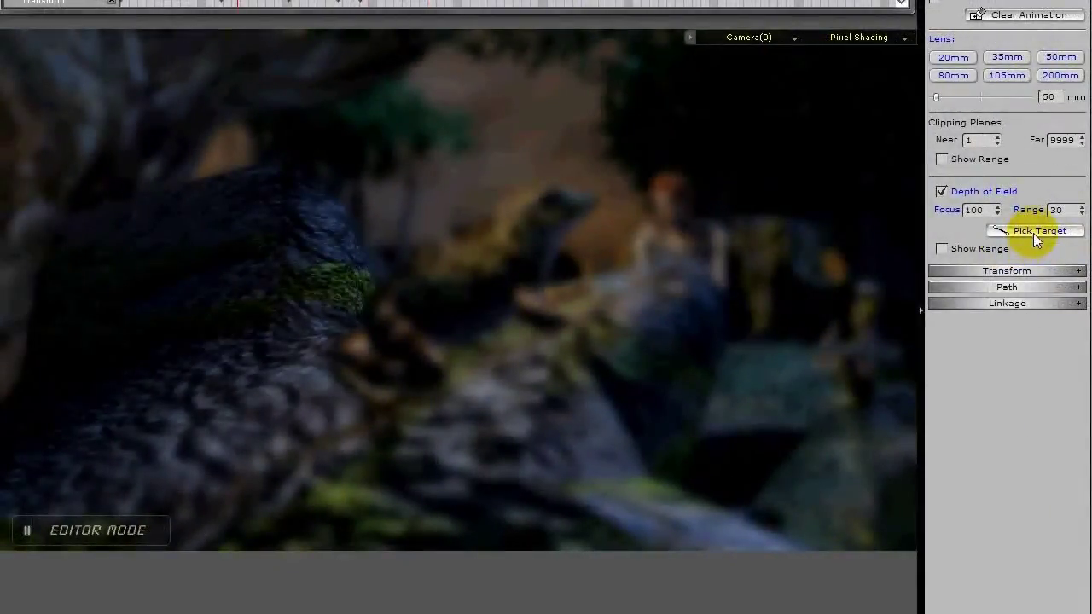
{"action": "left_click", "coordinate": [1033, 233]}
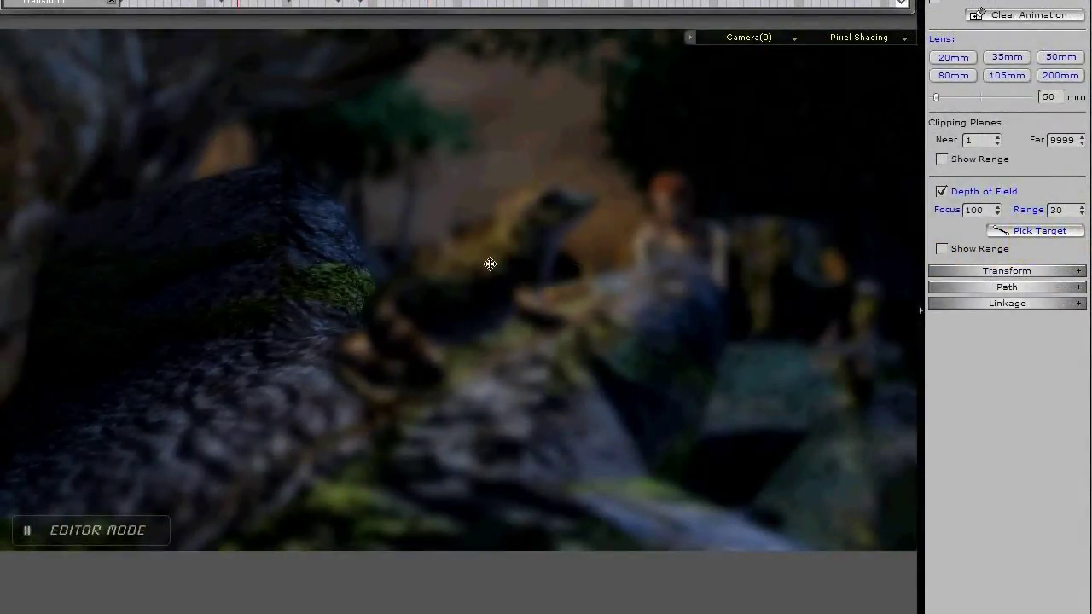
{"action": "left_click", "coordinate": [1011, 230]}
{"action": "left_click", "coordinate": [490, 258]}
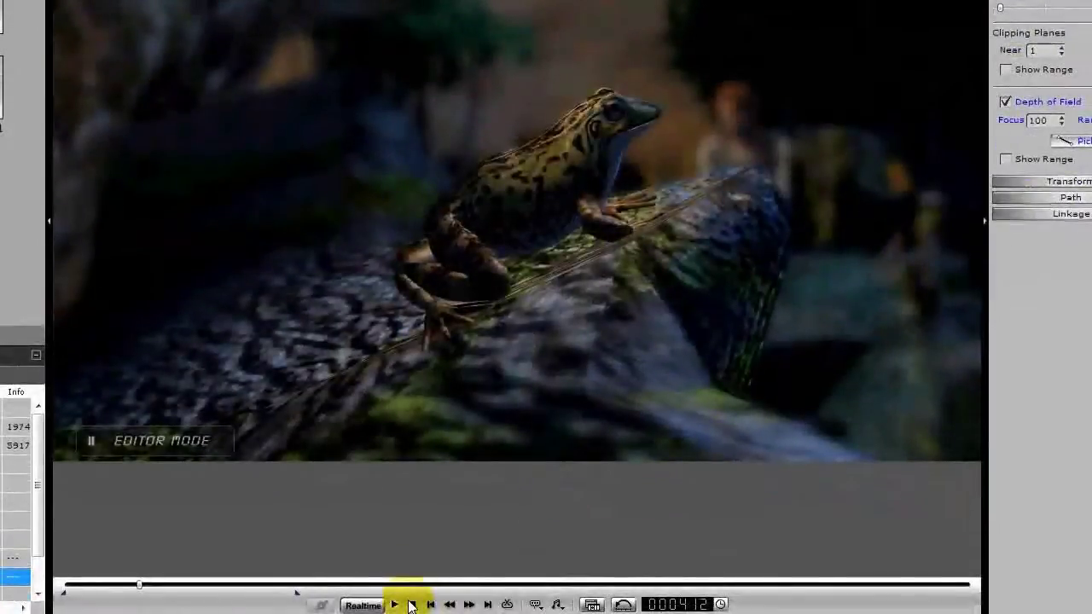
Step: Play the camera animation, then scrub back to frame 646 where the woman stands behind the rock
{"action": "left_click", "coordinate": [398, 605]}
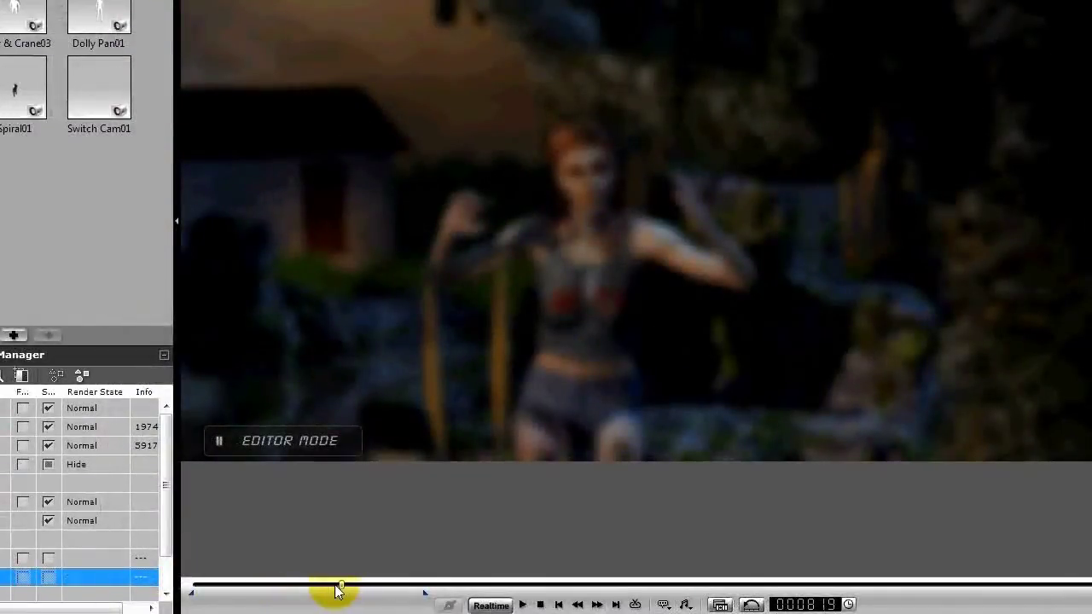
{"action": "mouse_move", "coordinate": [341, 589]}
{"action": "left_mouse_down"}
{"action": "mouse_move", "coordinate": [297, 589]}
{"action": "mouse_move", "coordinate": [310, 589]}
{"action": "left_mouse_up"}
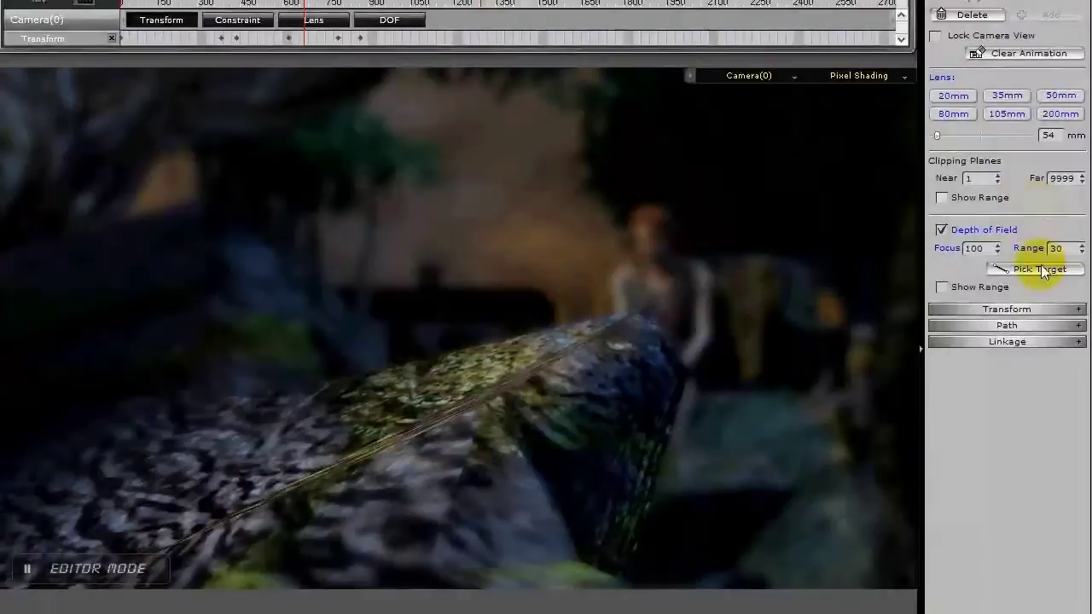
Step: Pick the woman as the focus target (focus 528) and widen the DOF range to 500
{"action": "left_click", "coordinate": [1041, 270]}
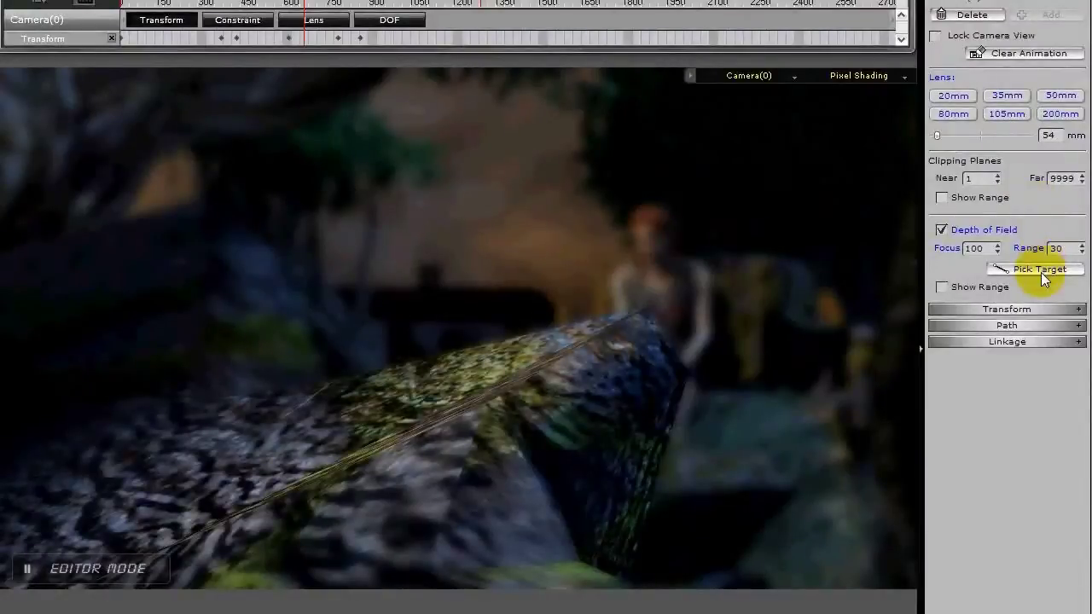
{"action": "left_click", "coordinate": [651, 268]}
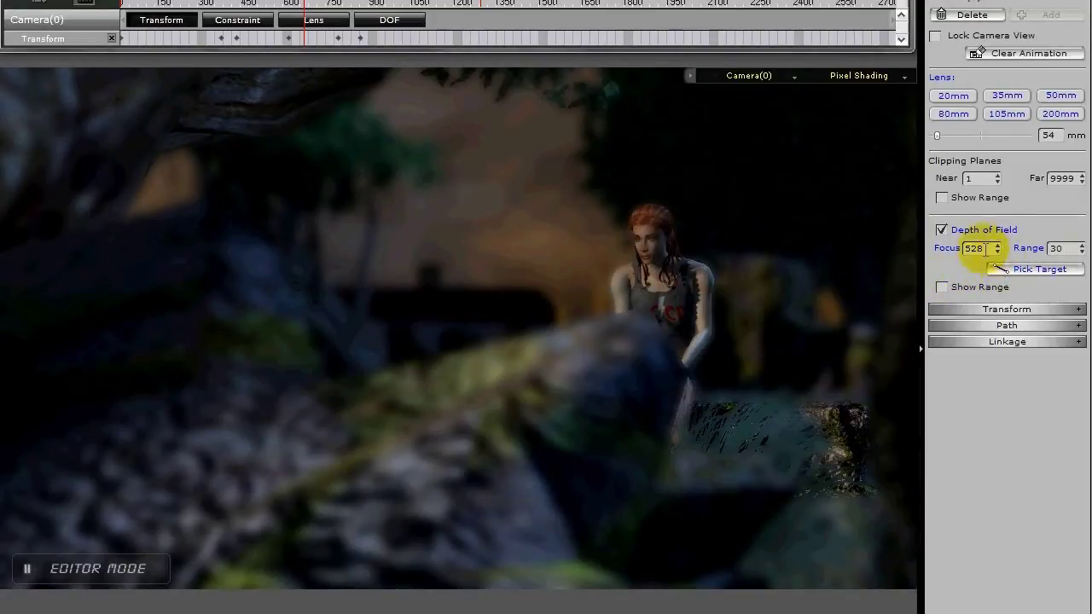
{"action": "double_click", "coordinate": [1057, 248]}
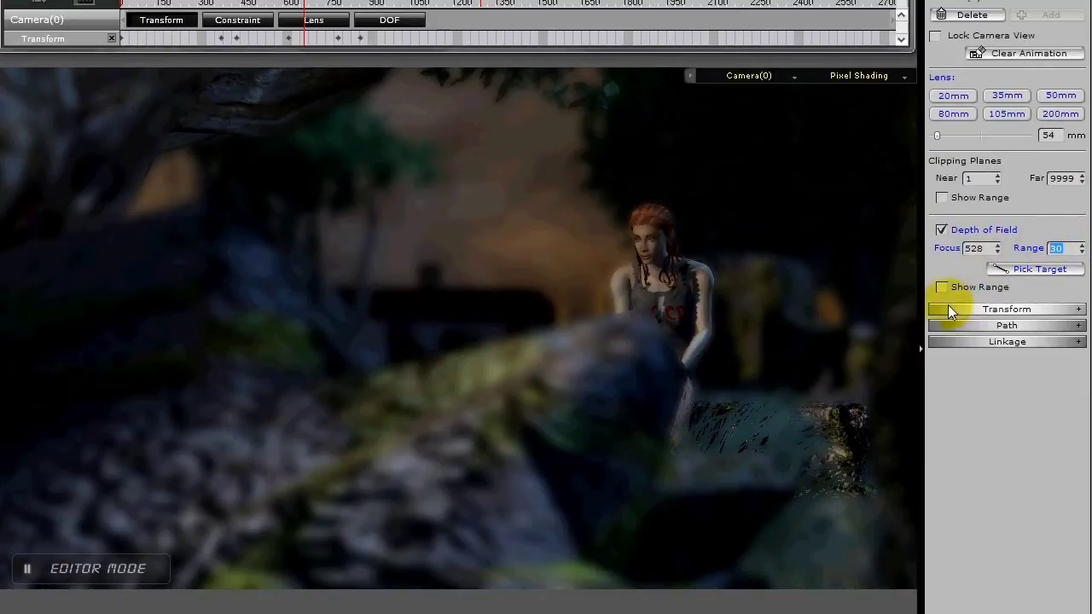
{"action": "type", "text": "500"}
{"action": "key", "text": "Return"}
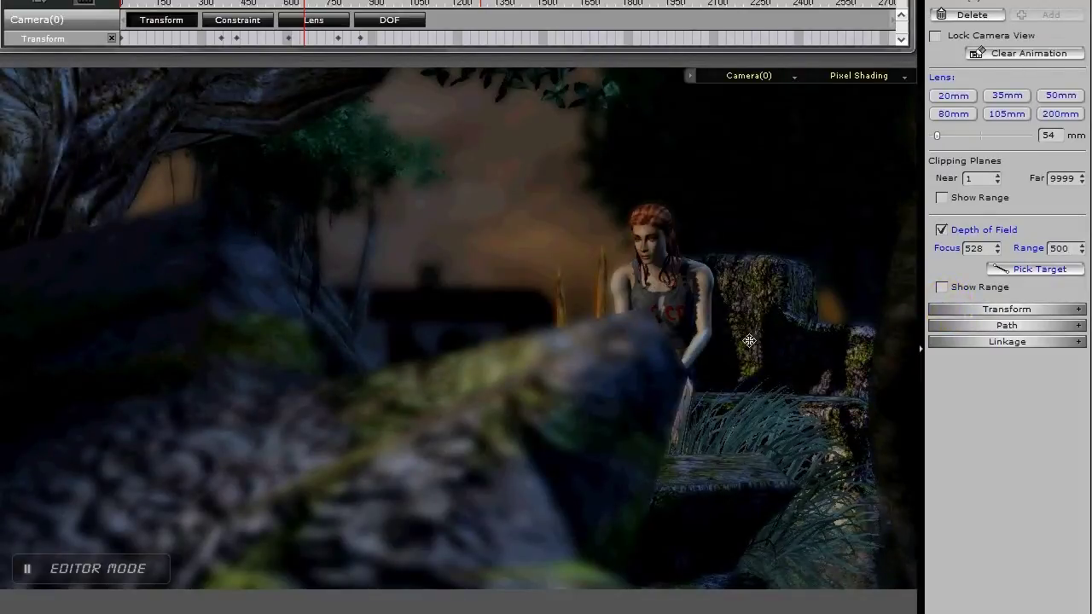
{"action": "left_click", "coordinate": [1081, 246]}
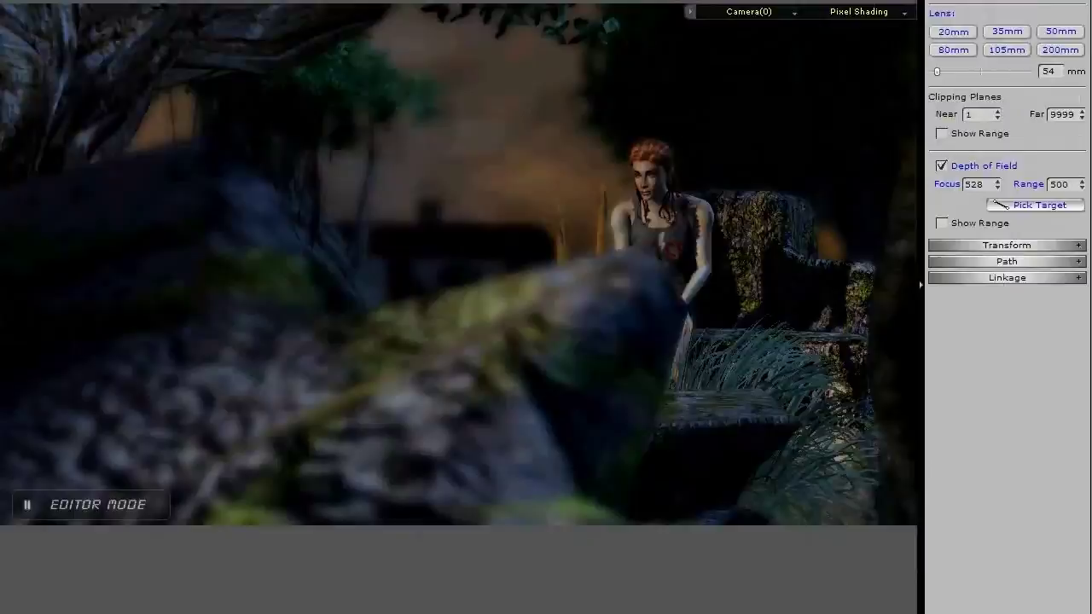
Step: Play back the rack focus and stop at frame 706 with the woman sharp
{"action": "left_click", "coordinate": [346, 604]}
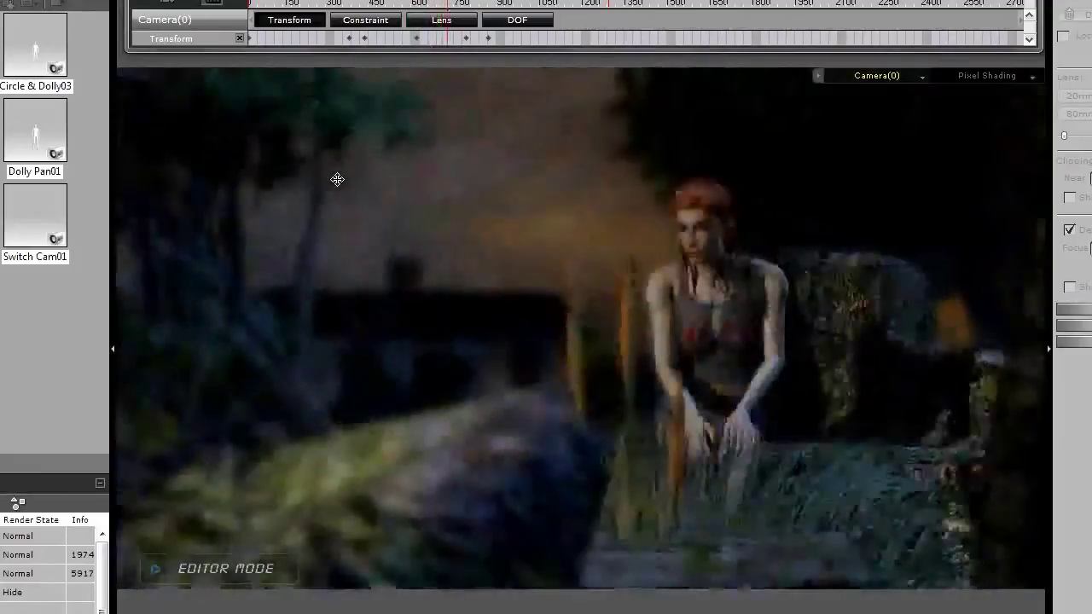
{"action": "key", "text": "space"}
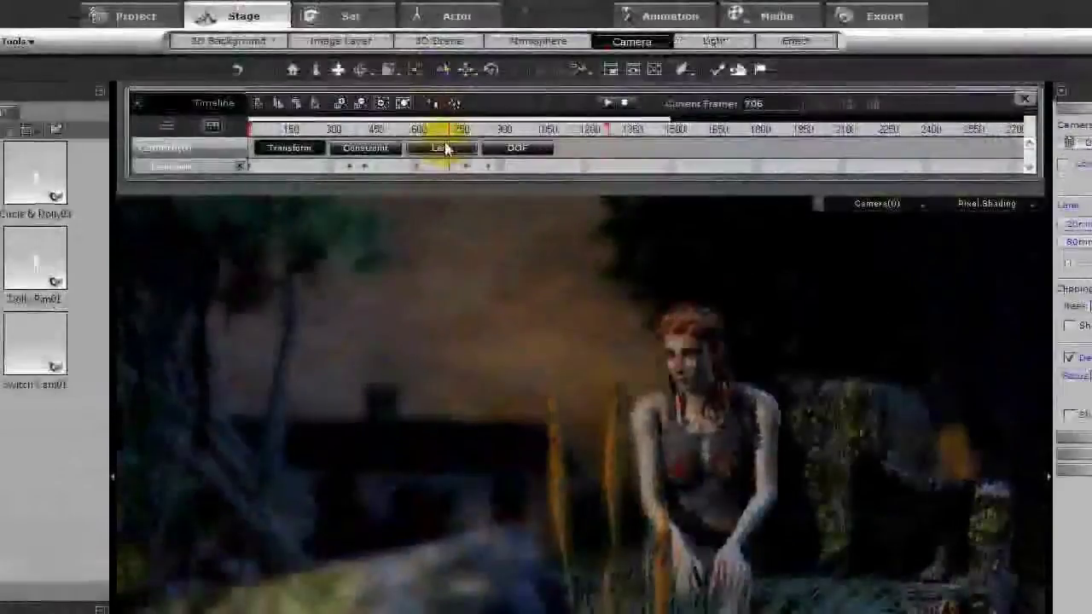
Step: Show the depth-of-field key track and preview playback from the frog focus key
{"action": "left_click", "coordinate": [509, 172]}
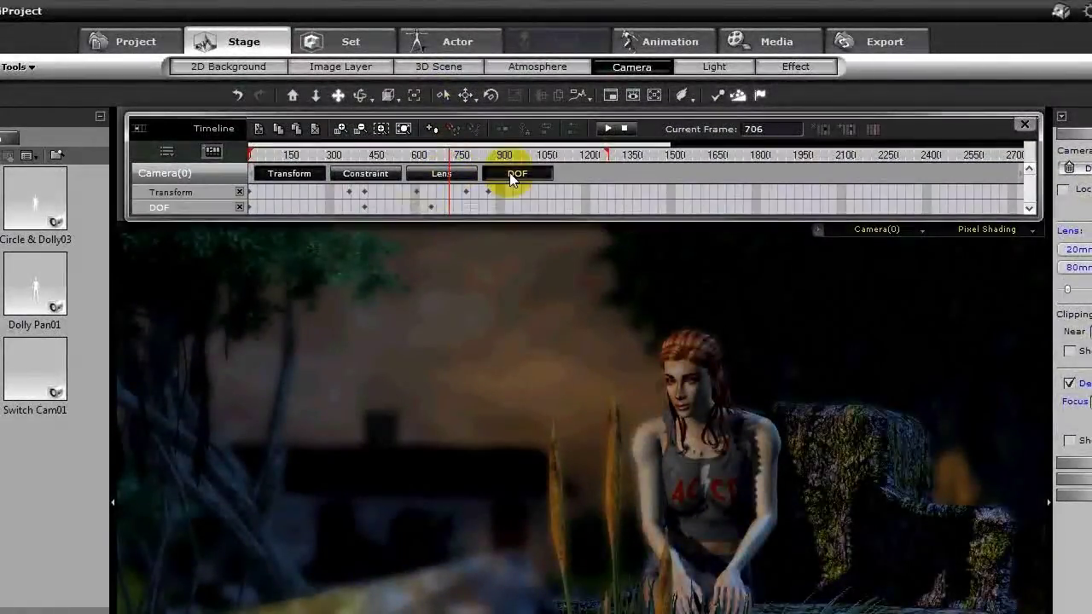
{"action": "left_click", "coordinate": [365, 206]}
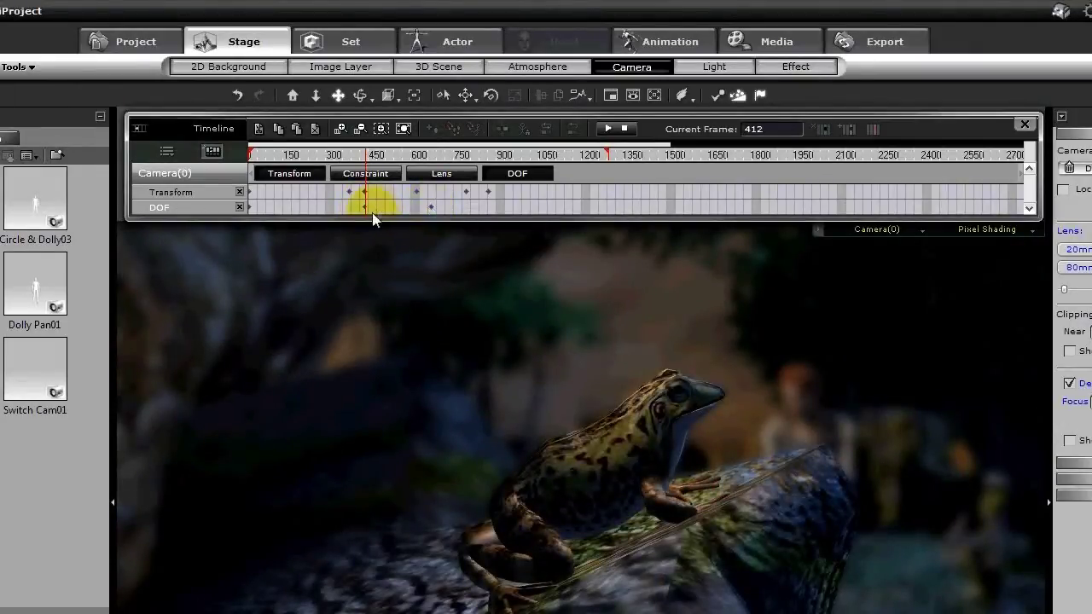
{"action": "key", "text": "space"}
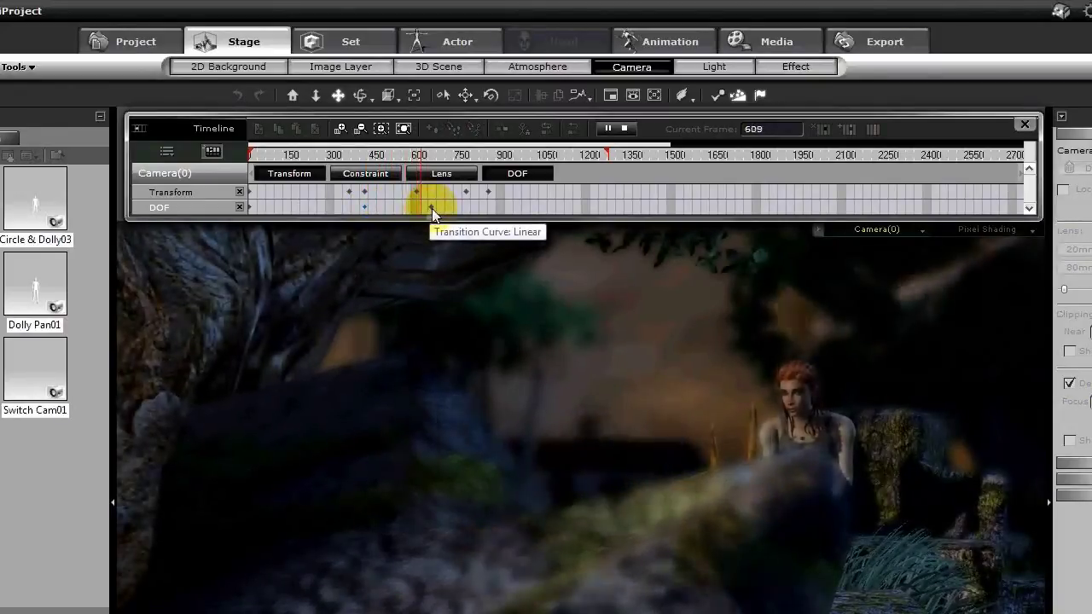
{"action": "key", "text": "space"}
{"action": "left_click", "coordinate": [363, 206]}
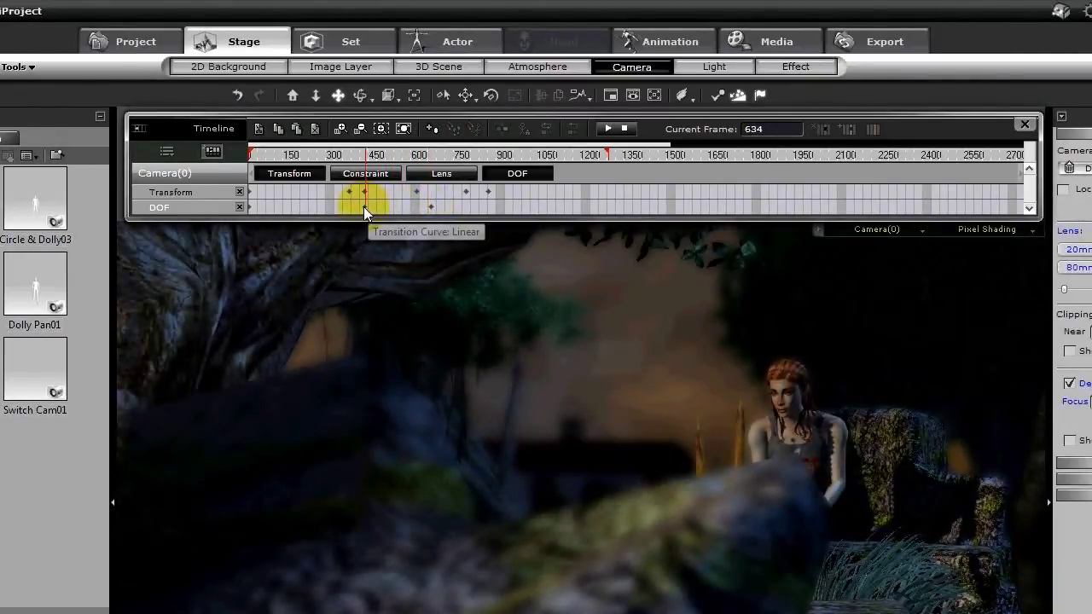
{"action": "left_click", "coordinate": [364, 206]}
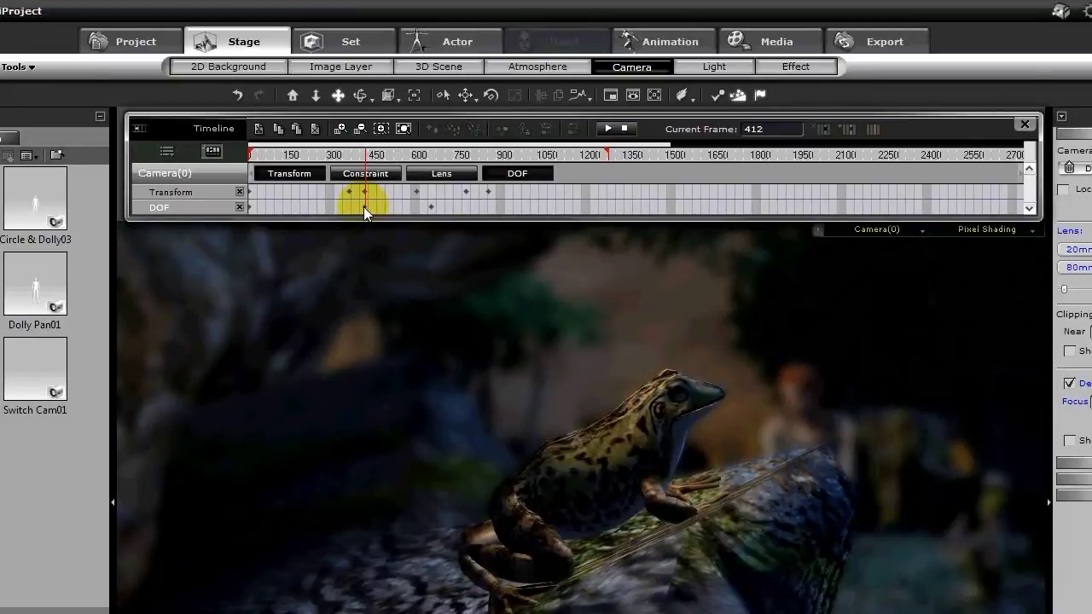
Step: Shift the frog focus key later and preview the new focus timing through frame 1030
{"action": "mouse_move", "coordinate": [363, 206]}
{"action": "left_mouse_down"}
{"action": "mouse_move", "coordinate": [405, 213]}
{"action": "mouse_move", "coordinate": [394, 209]}
{"action": "left_mouse_up"}
{"action": "left_click", "coordinate": [354, 211]}
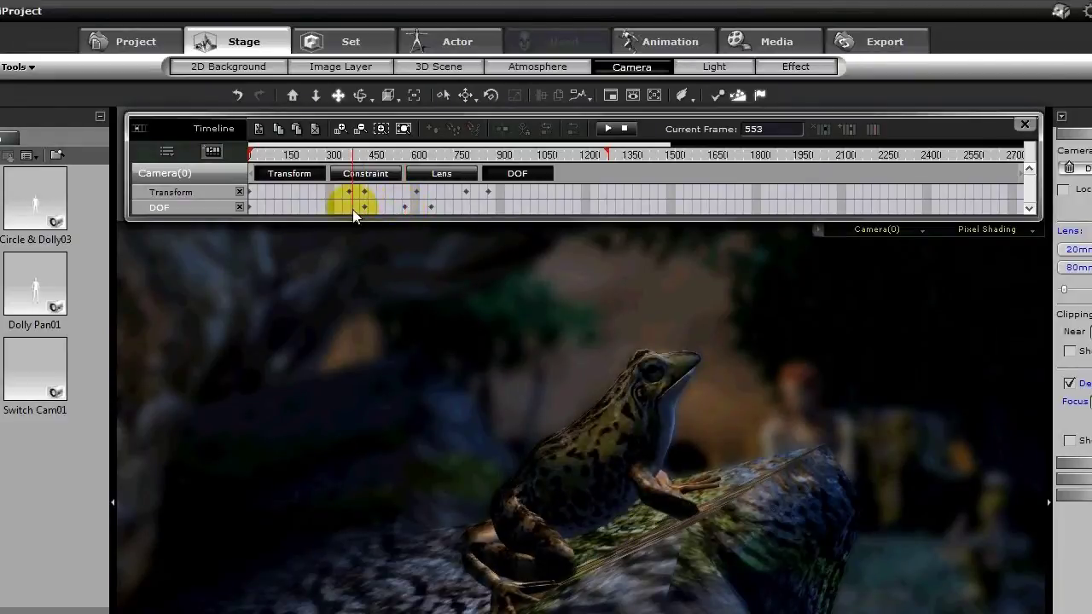
{"action": "key", "text": "space"}
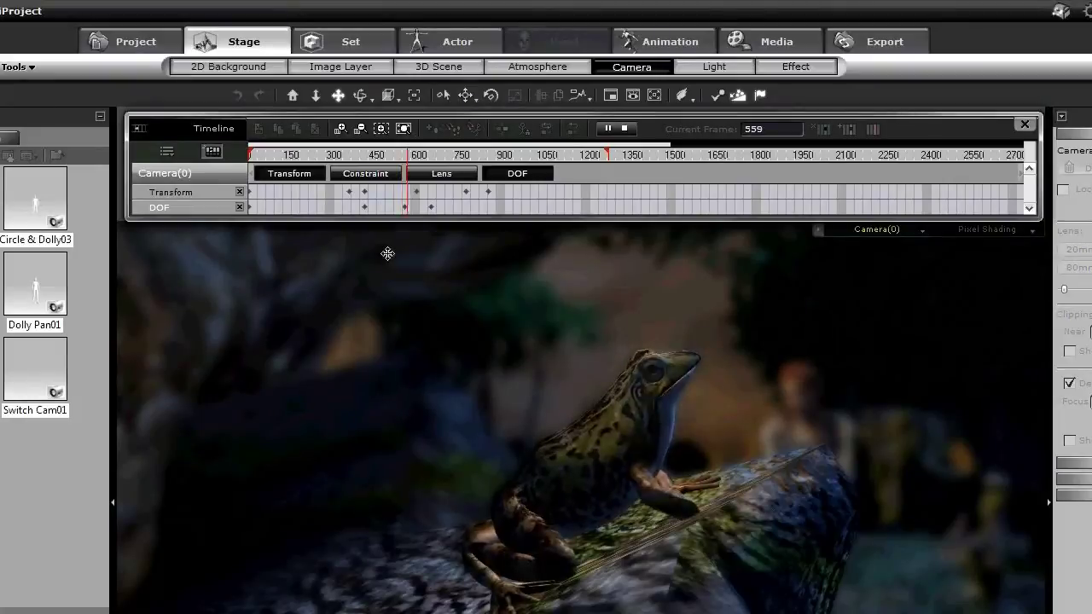
{"action": "left_click", "coordinate": [399, 209]}
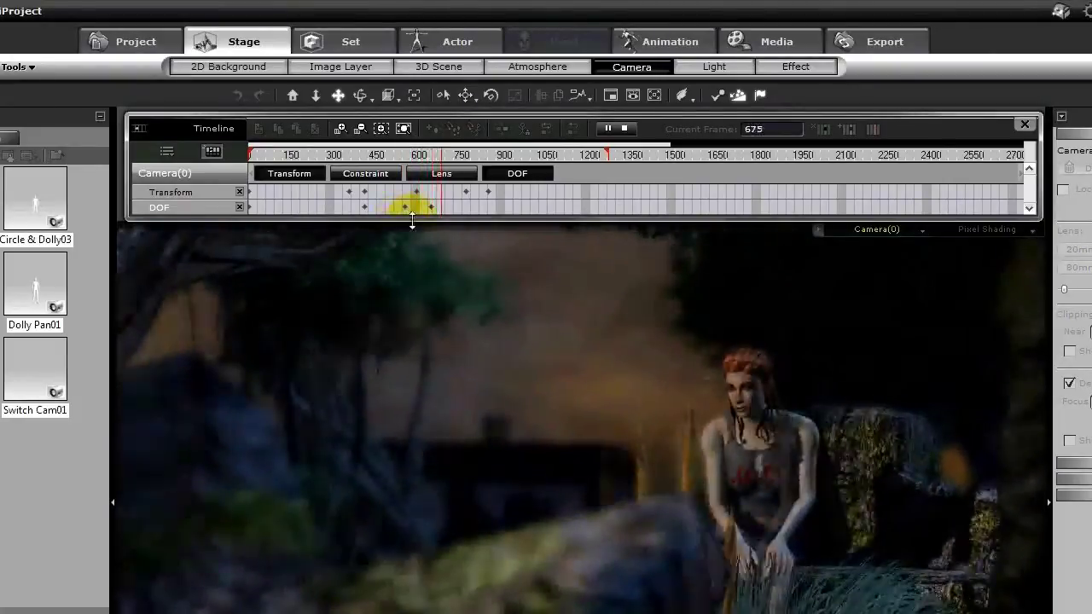
{"action": "left_click", "coordinate": [404, 207]}
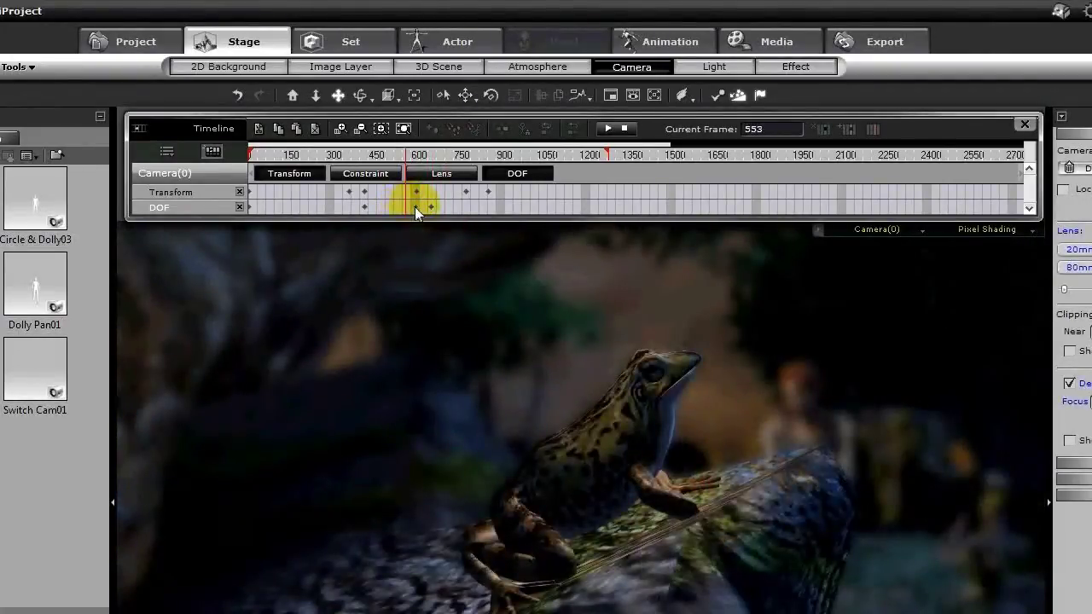
{"action": "left_click_drag", "start_coordinate": [415, 206], "coordinate": [434, 206]}
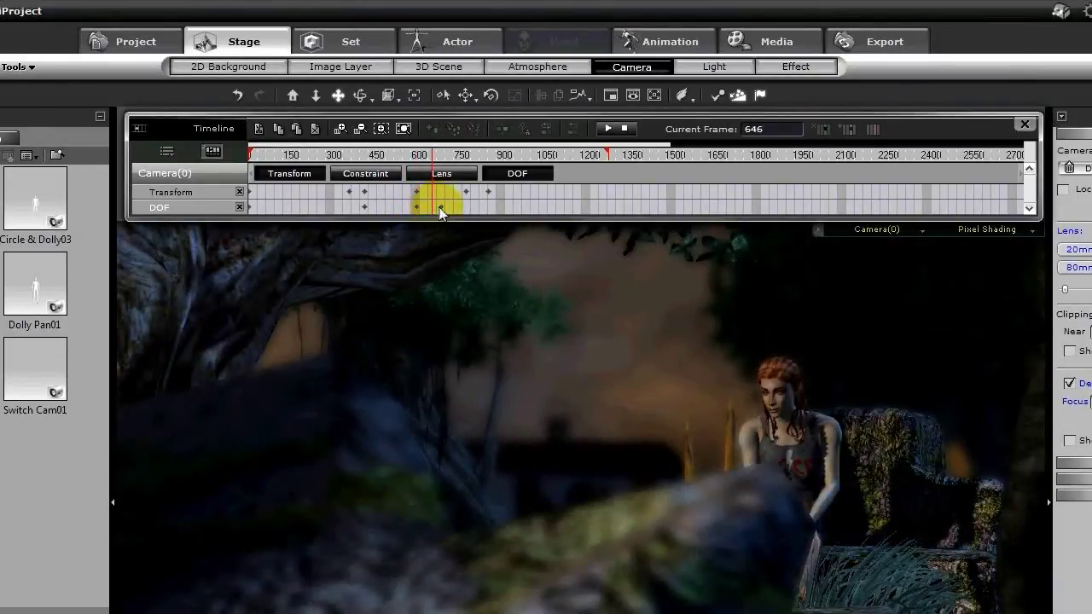
{"action": "left_click_drag", "start_coordinate": [440, 211], "coordinate": [354, 206]}
{"action": "key", "text": "space"}
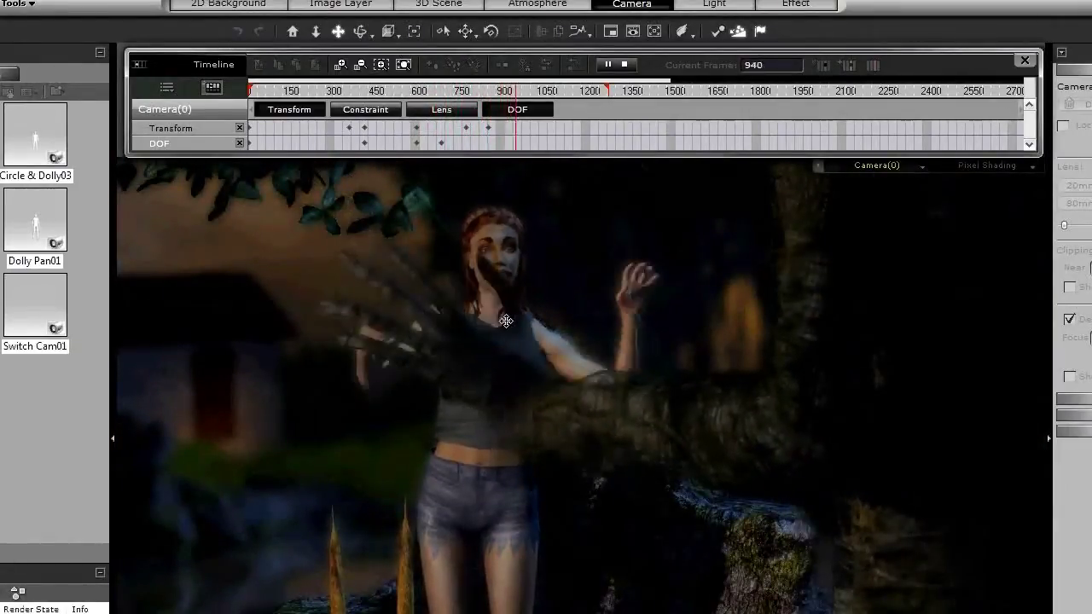
{"action": "key", "text": "space"}
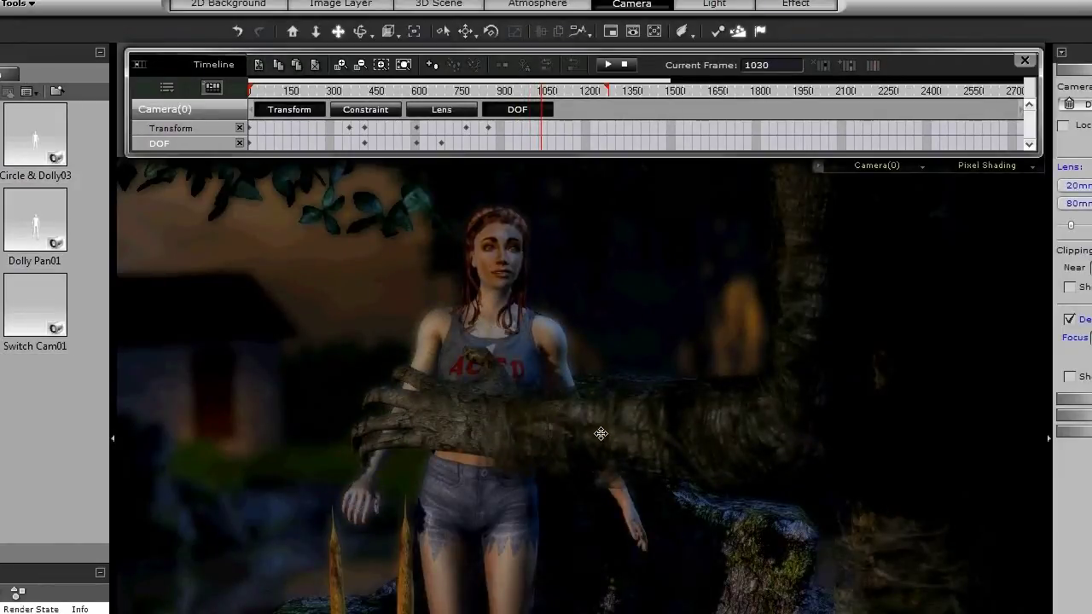
Step: Move another depth-of-field key later and preview the focus change to about frame 978
{"action": "left_click", "coordinate": [441, 143]}
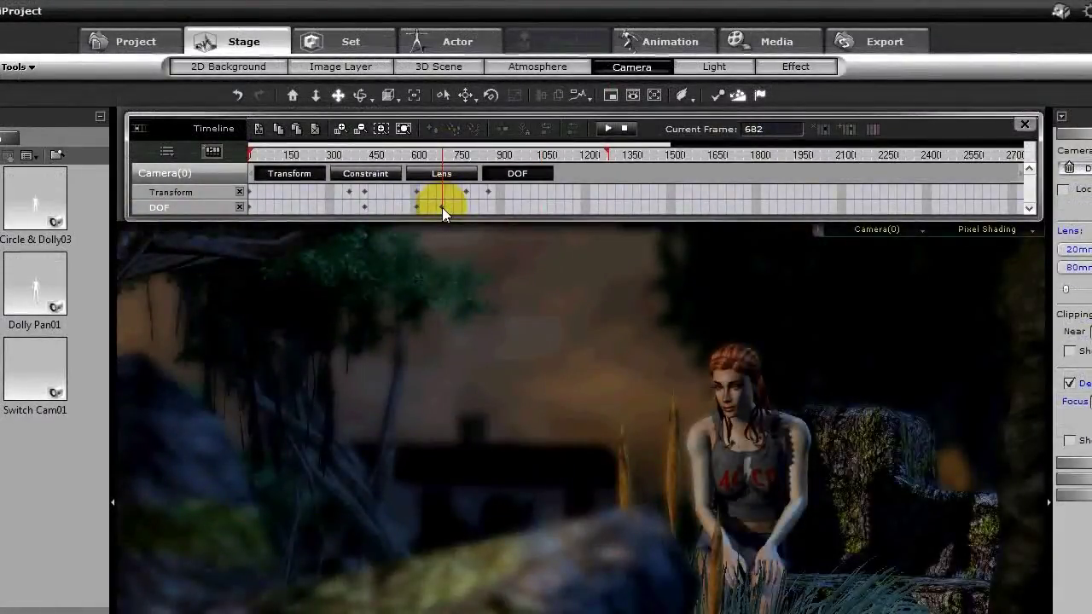
{"action": "left_click_drag", "start_coordinate": [442, 207], "coordinate": [498, 213]}
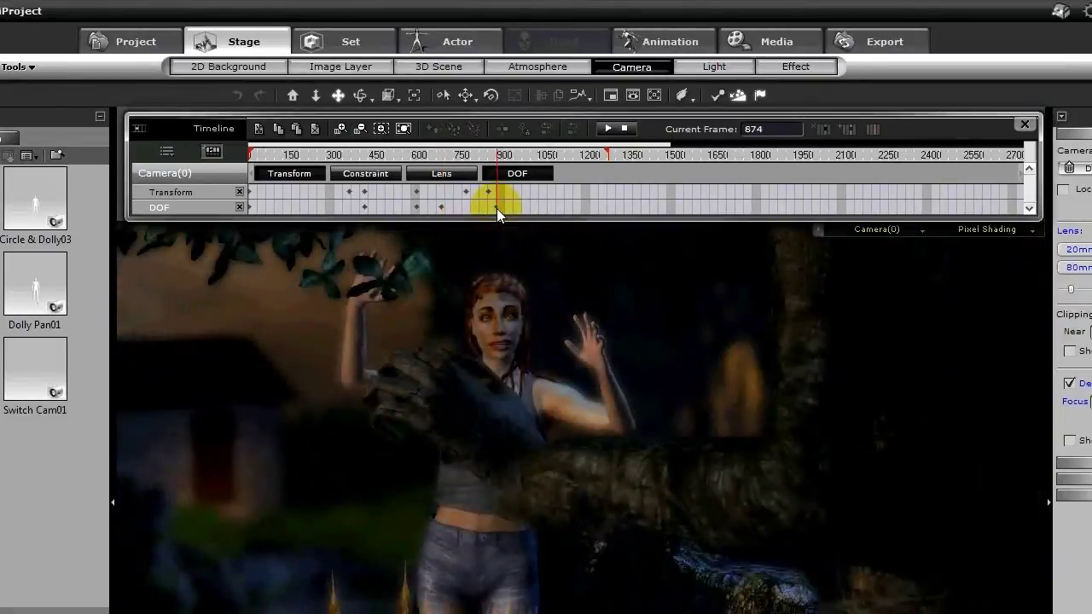
{"action": "key", "text": "space"}
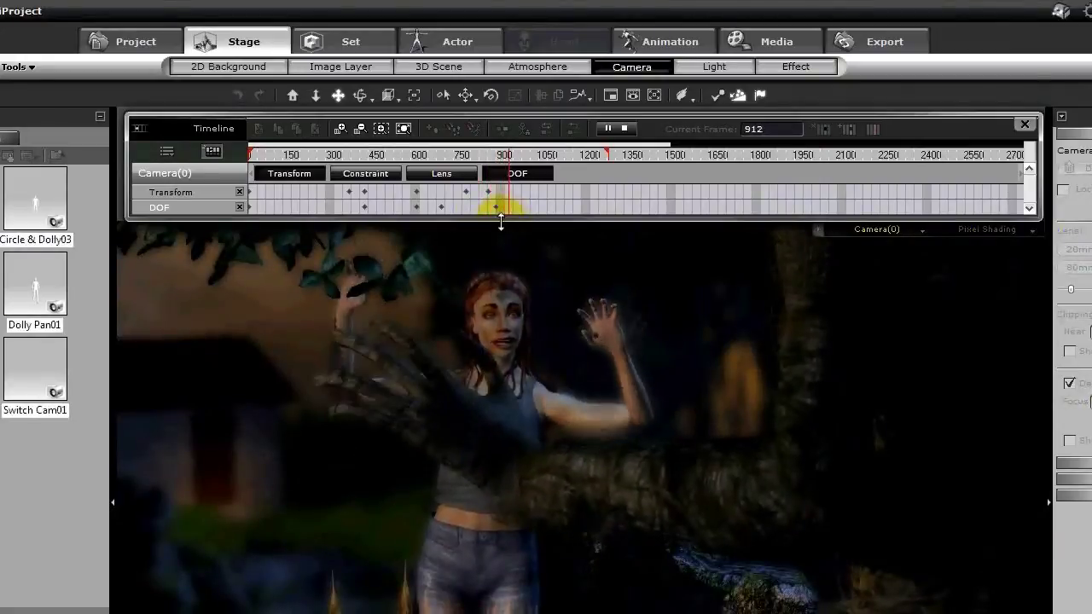
{"action": "left_click", "coordinate": [521, 208]}
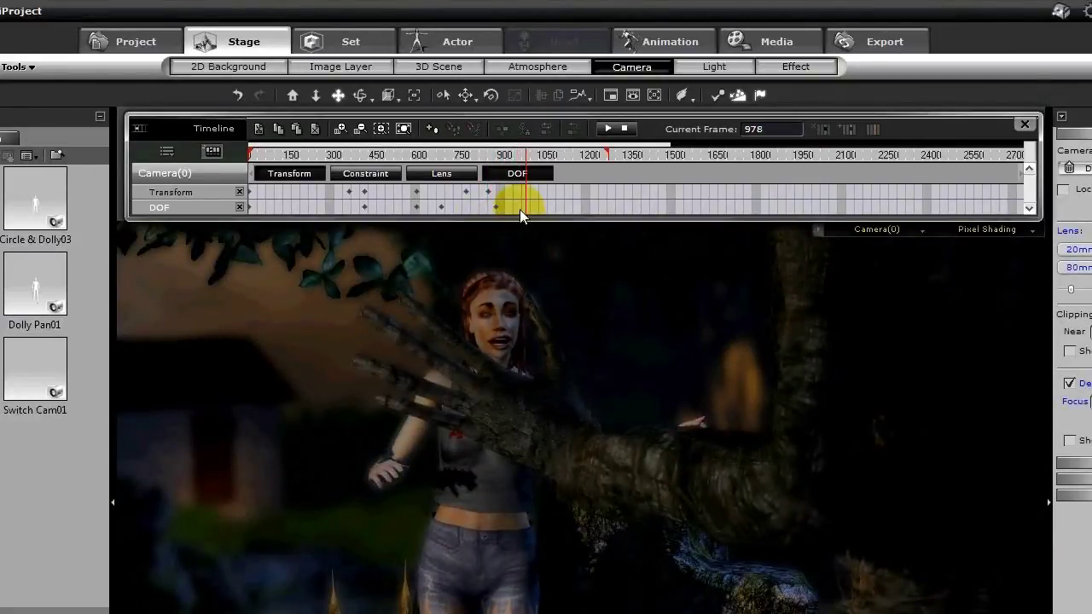
{"action": "left_click", "coordinate": [1009, 423]}
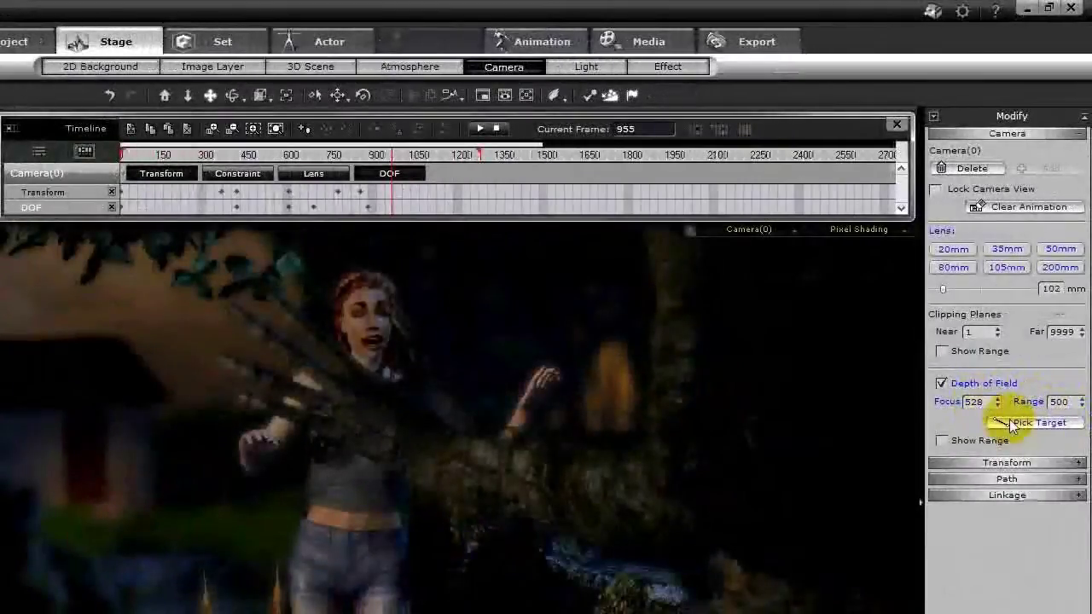
Step: Focus the camera on the creature hand at frame 955 and set the DOF range to 300
{"action": "left_click", "coordinate": [427, 449]}
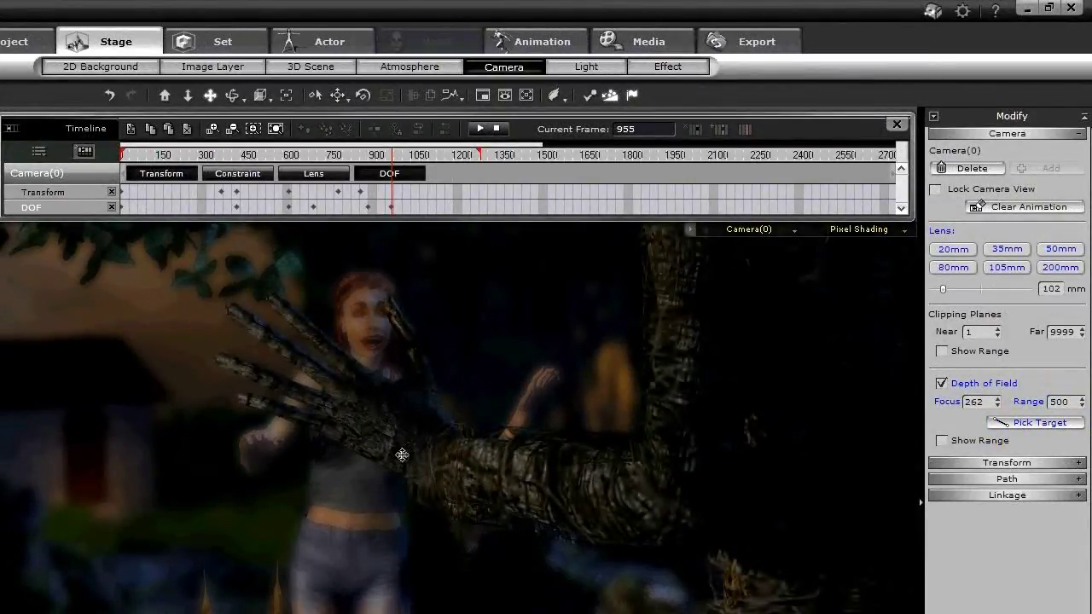
{"action": "left_click", "coordinate": [390, 207]}
{"action": "left_click", "coordinate": [1056, 331]}
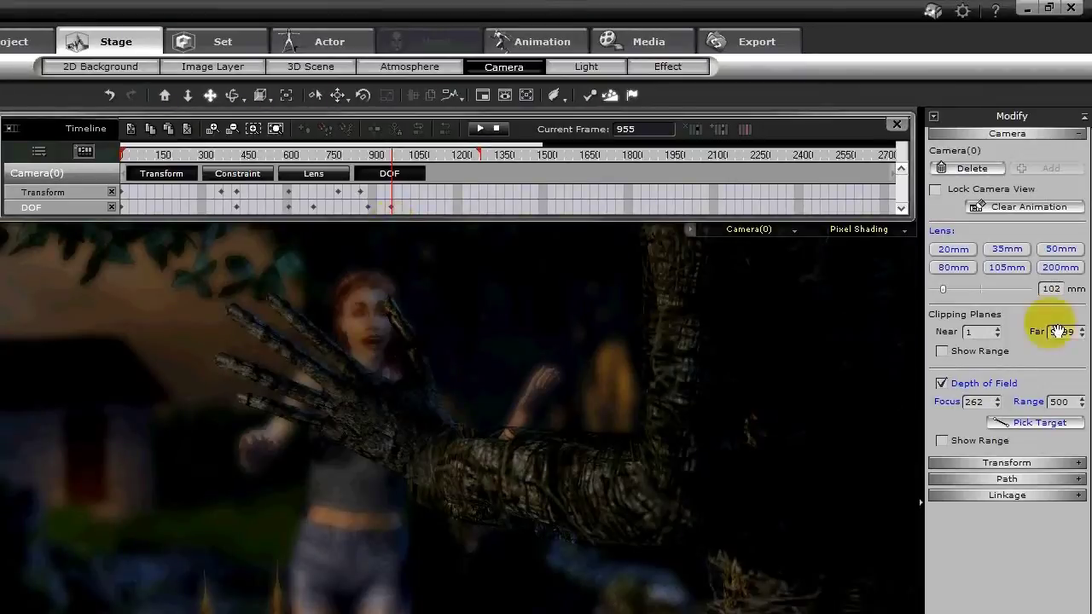
{"action": "double_click", "coordinate": [1057, 402]}
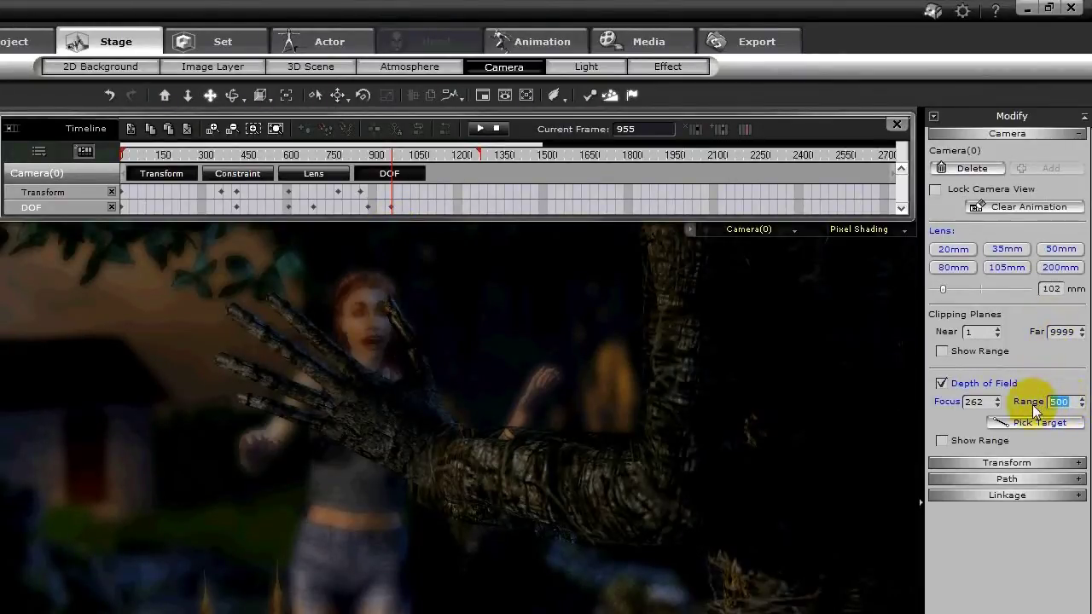
{"action": "type", "text": "300"}
{"action": "key", "text": "Return"}
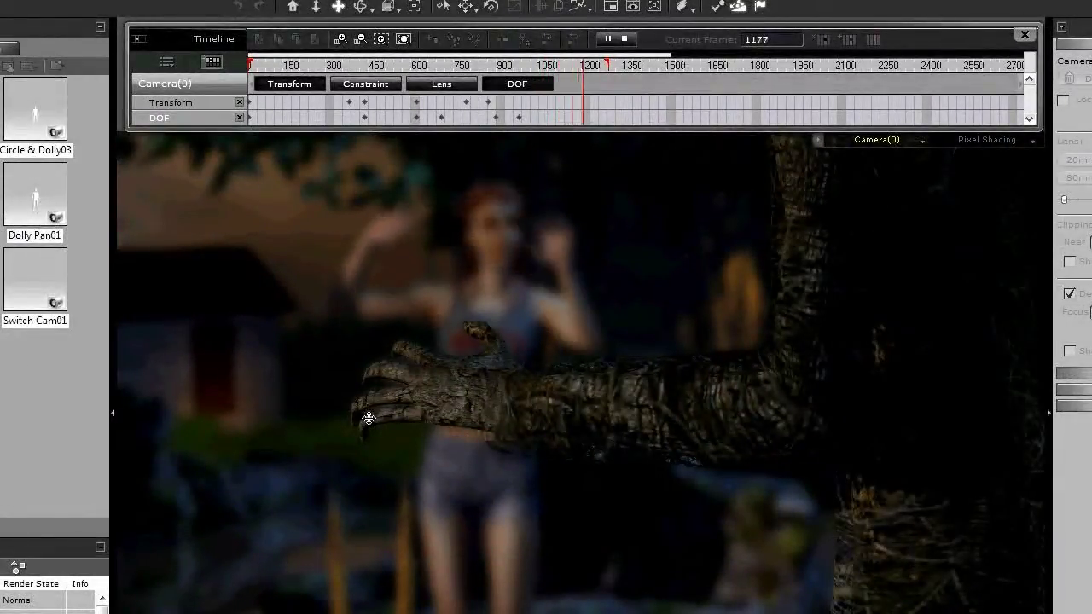
Step: Stop playback, line the timeline up with the focus key, and pick the woman as focus target
{"action": "key", "text": "space"}
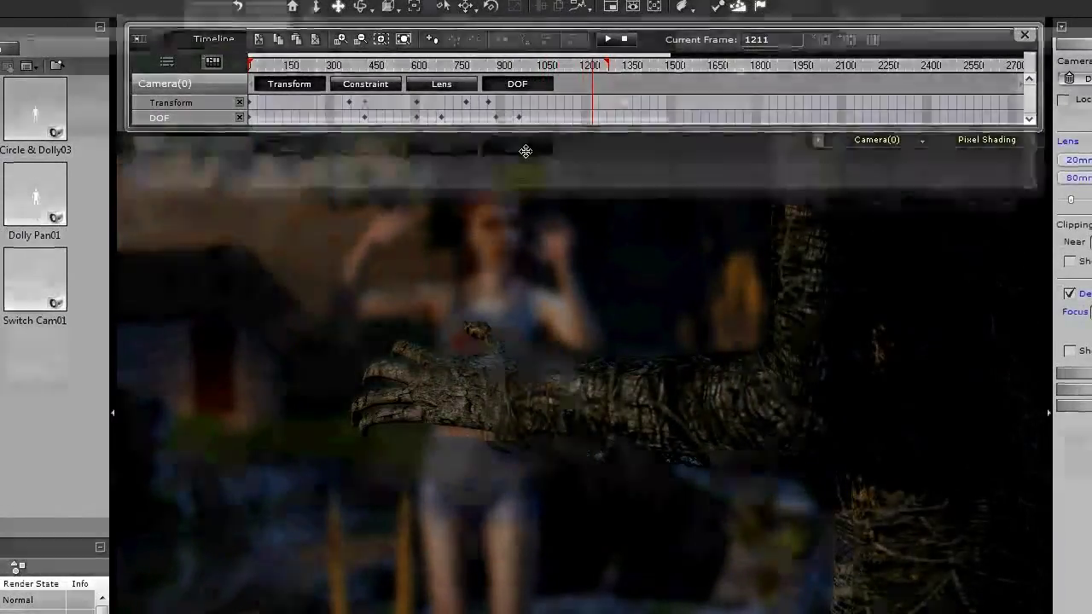
{"action": "left_click", "coordinate": [521, 181]}
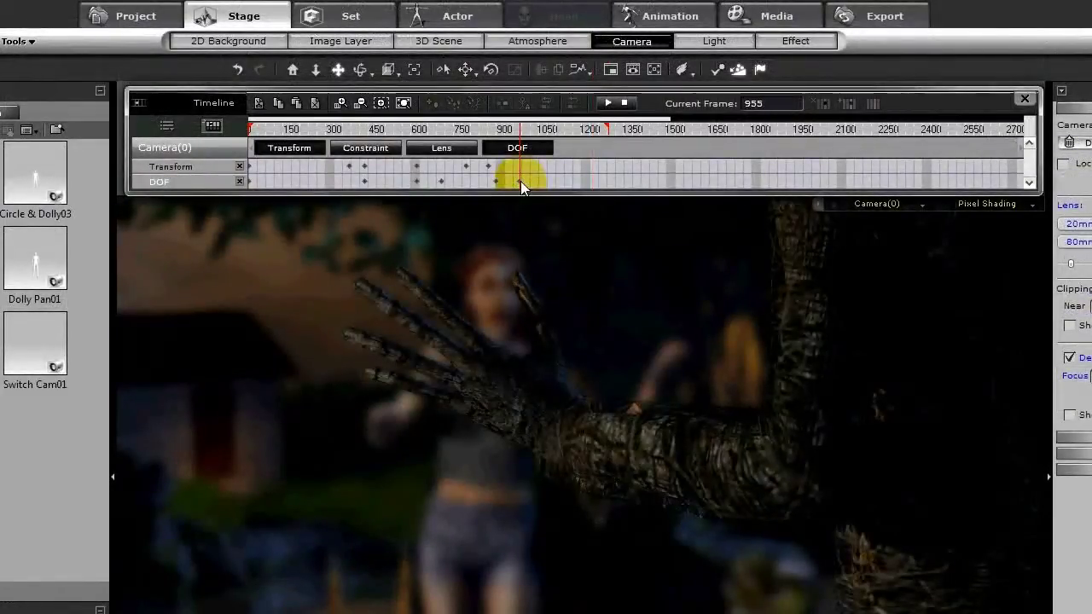
{"action": "left_click_drag", "start_coordinate": [532, 181], "coordinate": [565, 181]}
{"action": "left_click", "coordinate": [1041, 398]}
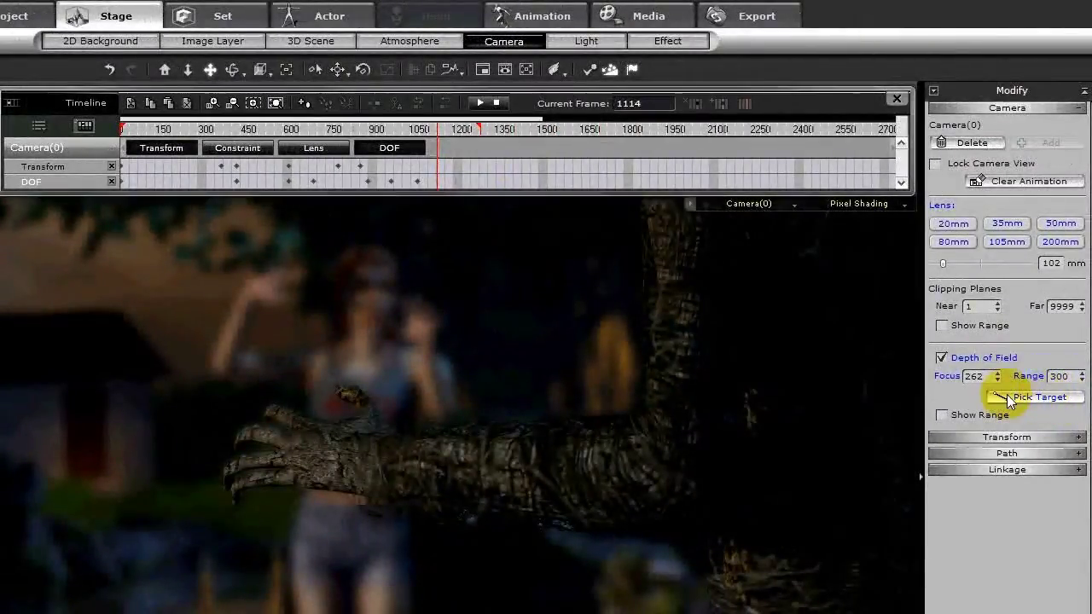
{"action": "left_click", "coordinate": [373, 300]}
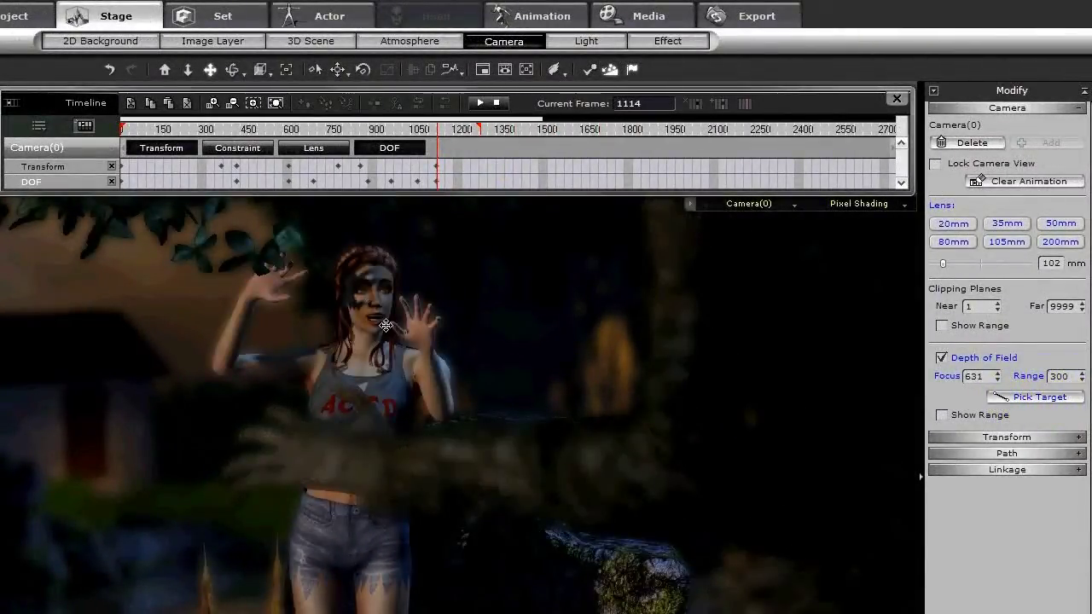
Step: Set the DOF range to 400, then 500, and jump back to frame 738 to review
{"action": "double_click", "coordinate": [1058, 376]}
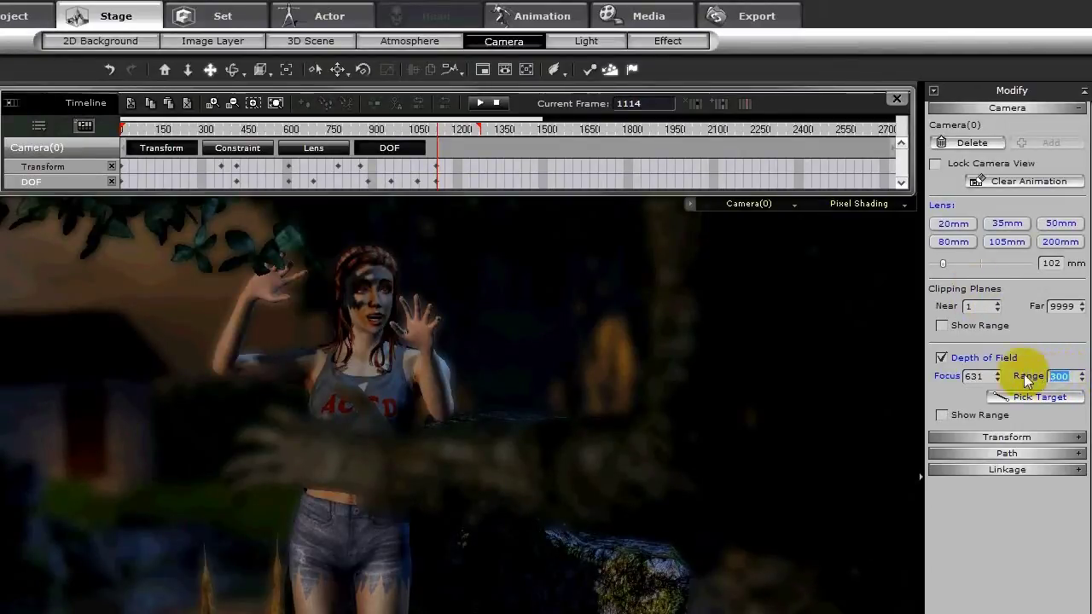
{"action": "type", "text": "400"}
{"action": "key", "text": "Return"}
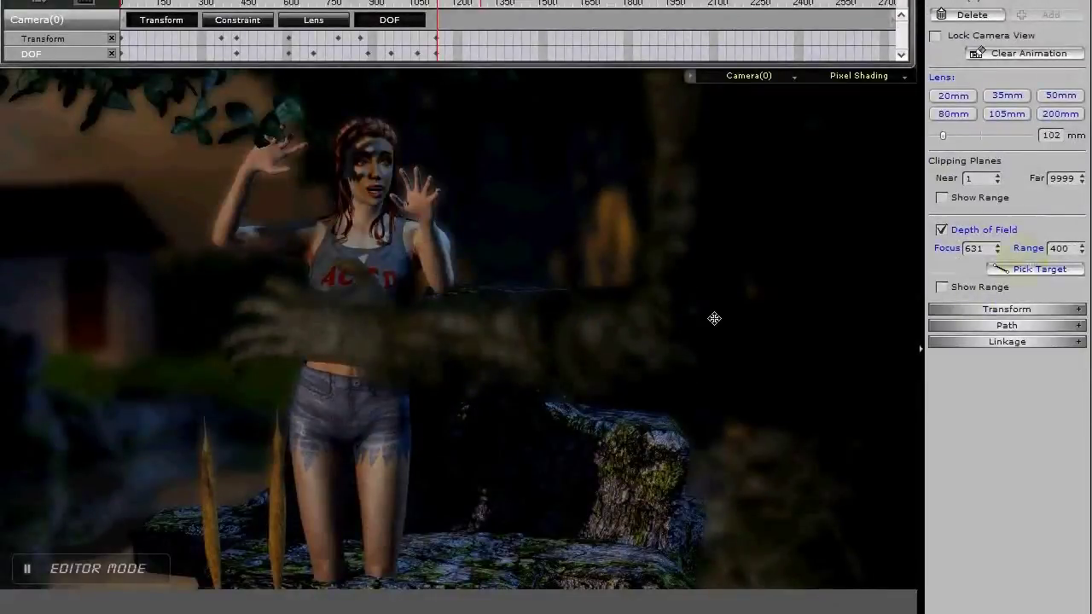
{"action": "left_click", "coordinate": [1076, 253]}
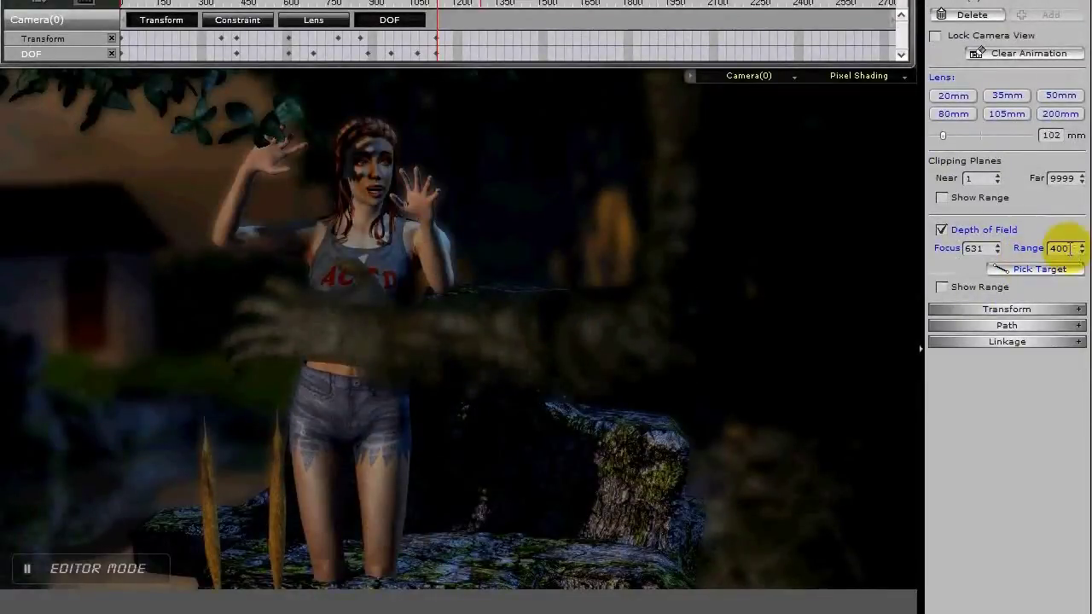
{"action": "double_click", "coordinate": [1062, 248]}
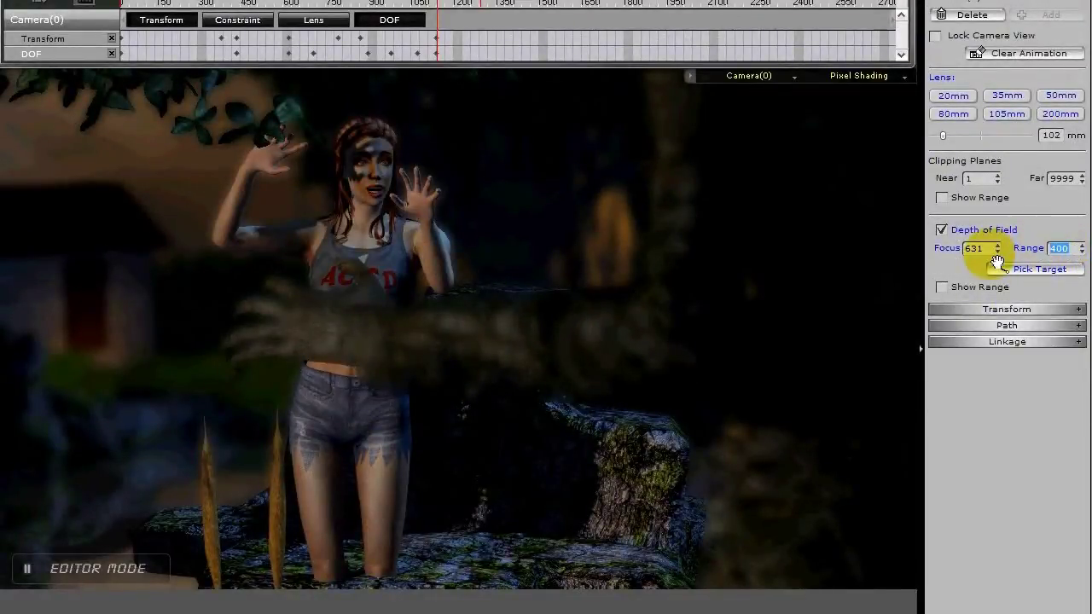
{"action": "type", "text": "500"}
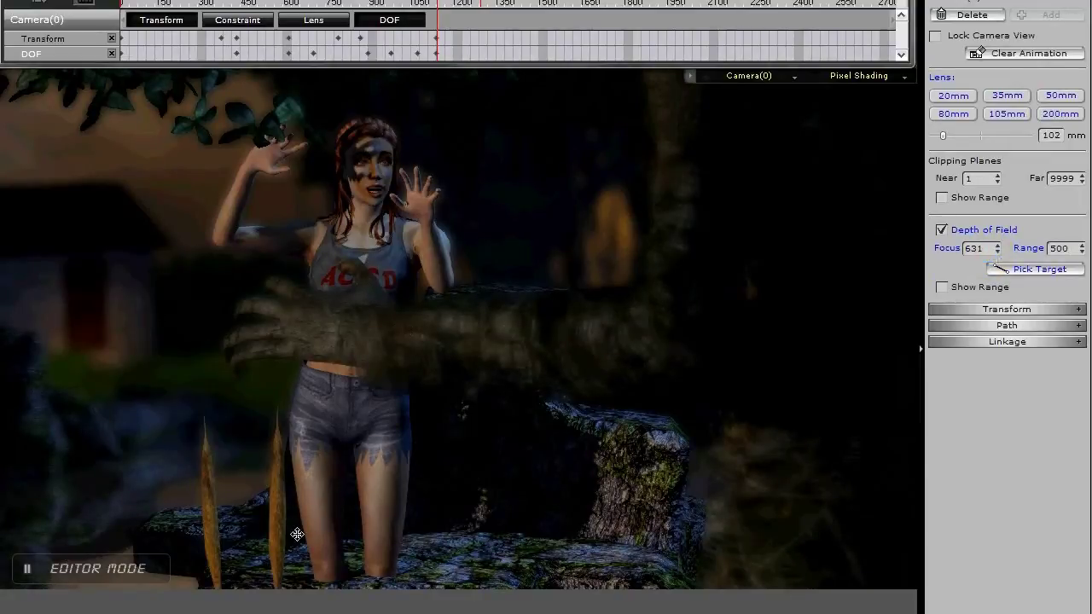
{"action": "left_click", "coordinate": [345, 47]}
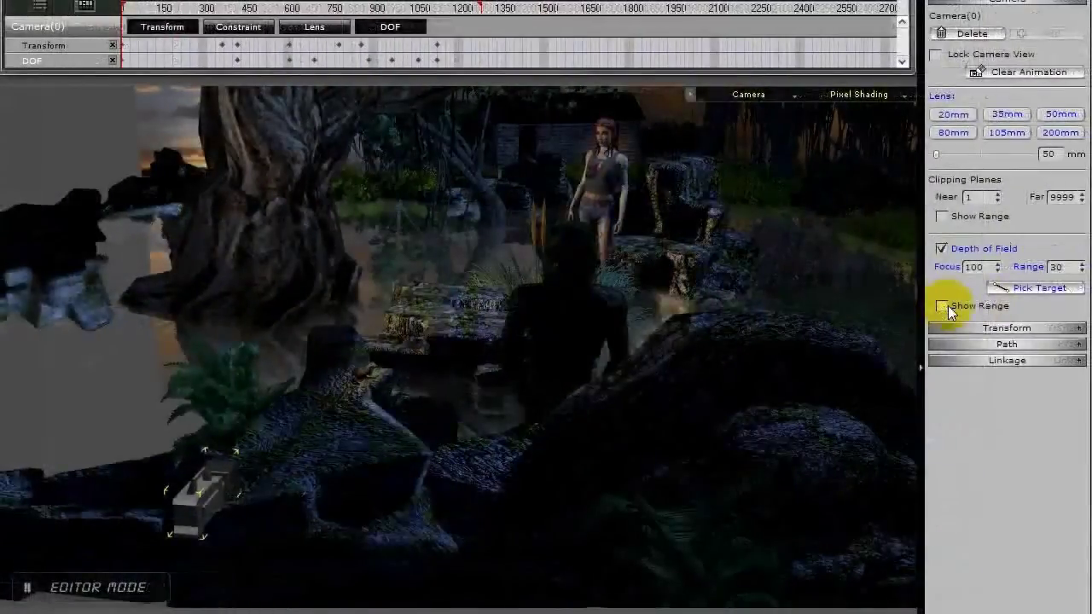
Step: Turn on DOF Show Range, then step through the early focus keys from frame 358 past 412
{"action": "left_click", "coordinate": [942, 307]}
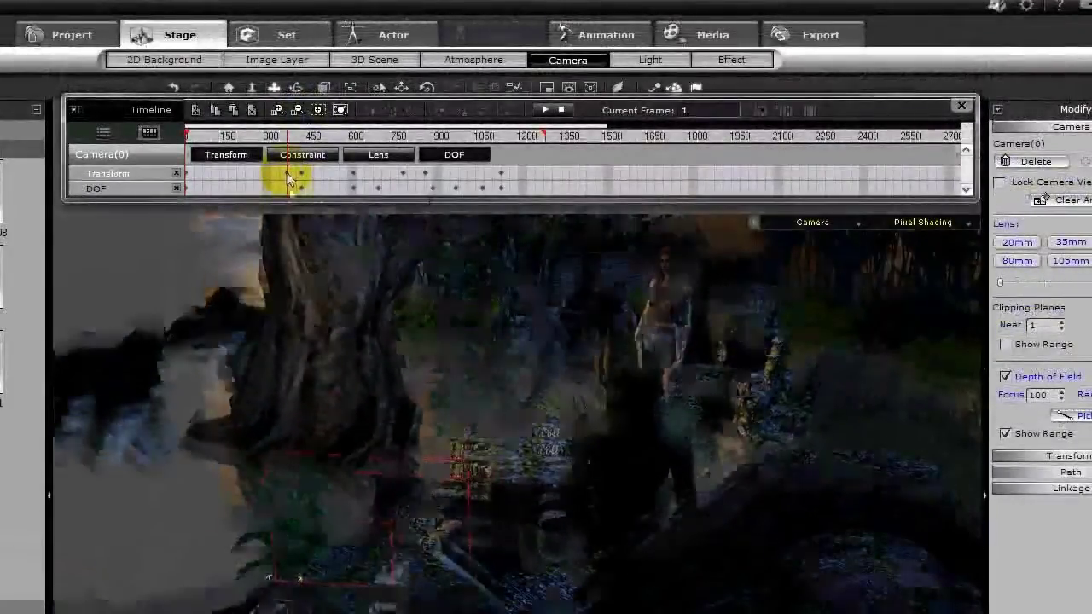
{"action": "left_click", "coordinate": [286, 171]}
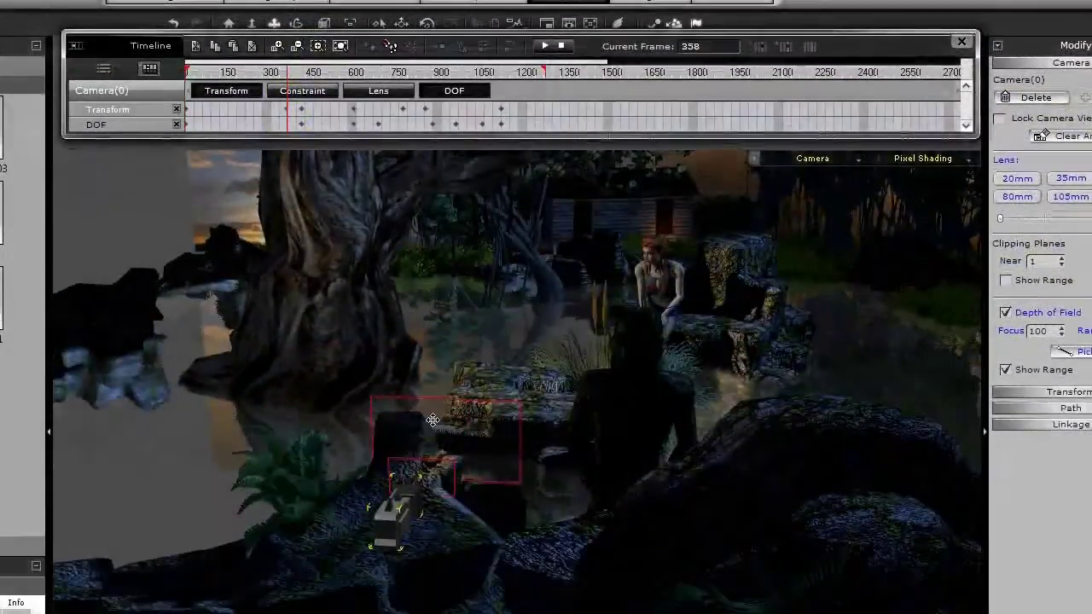
{"action": "left_click", "coordinate": [303, 188]}
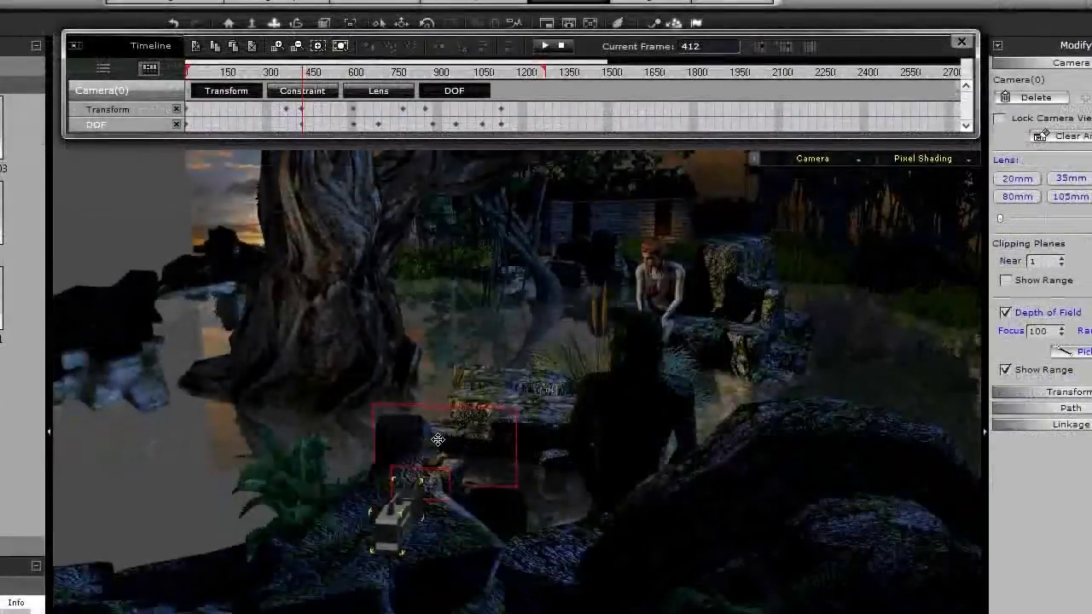
{"action": "left_click", "coordinate": [355, 184]}
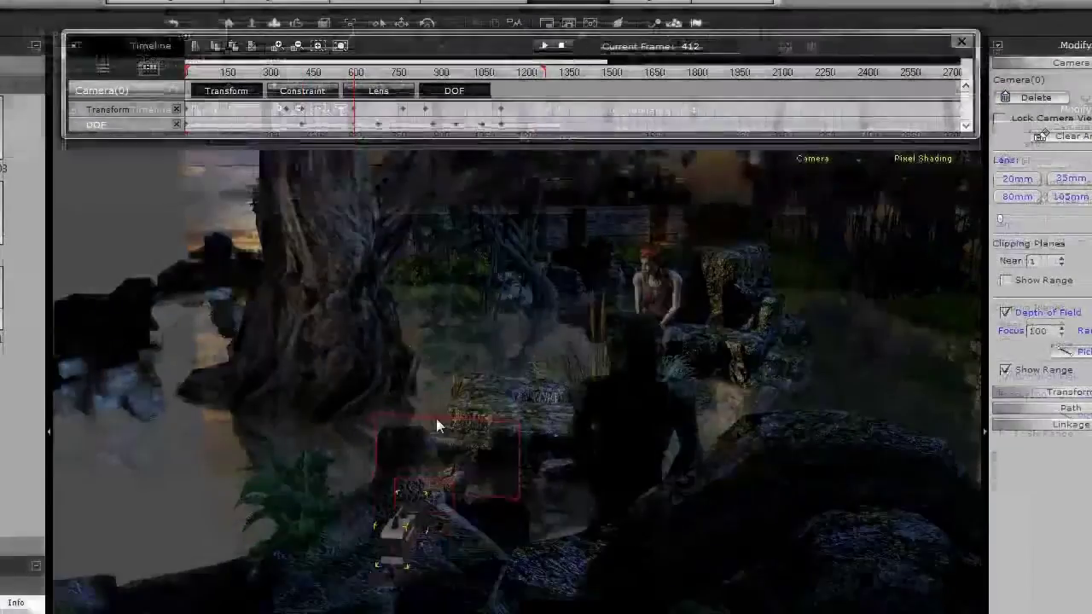
{"action": "left_click", "coordinate": [385, 185]}
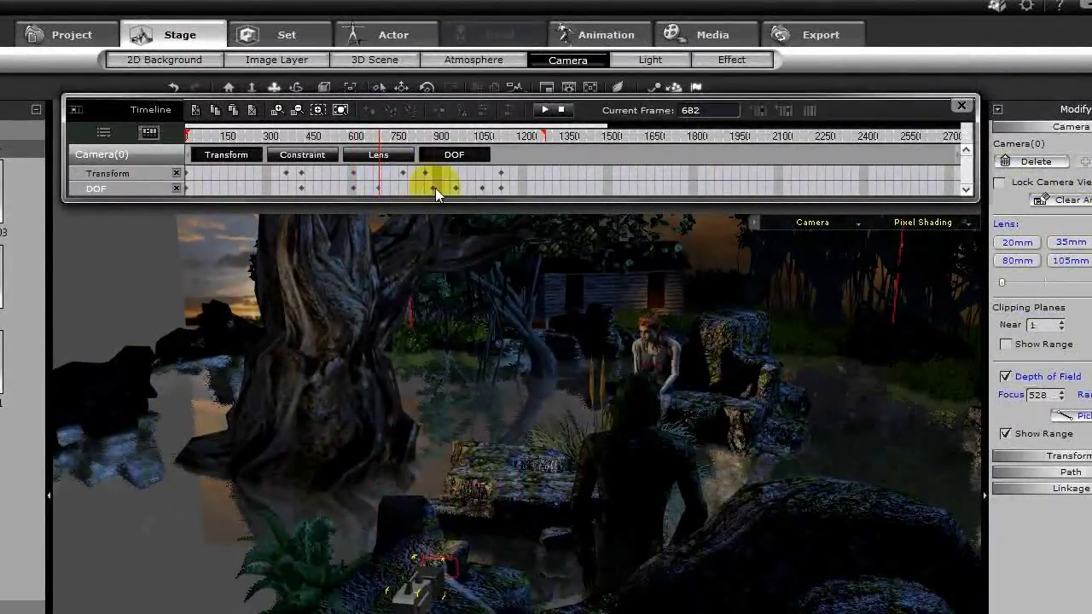
Step: Review the later keys from frame 874, racking focus between the creature hand and the woman
{"action": "left_click", "coordinate": [435, 187]}
{"action": "left_click", "coordinate": [444, 192]}
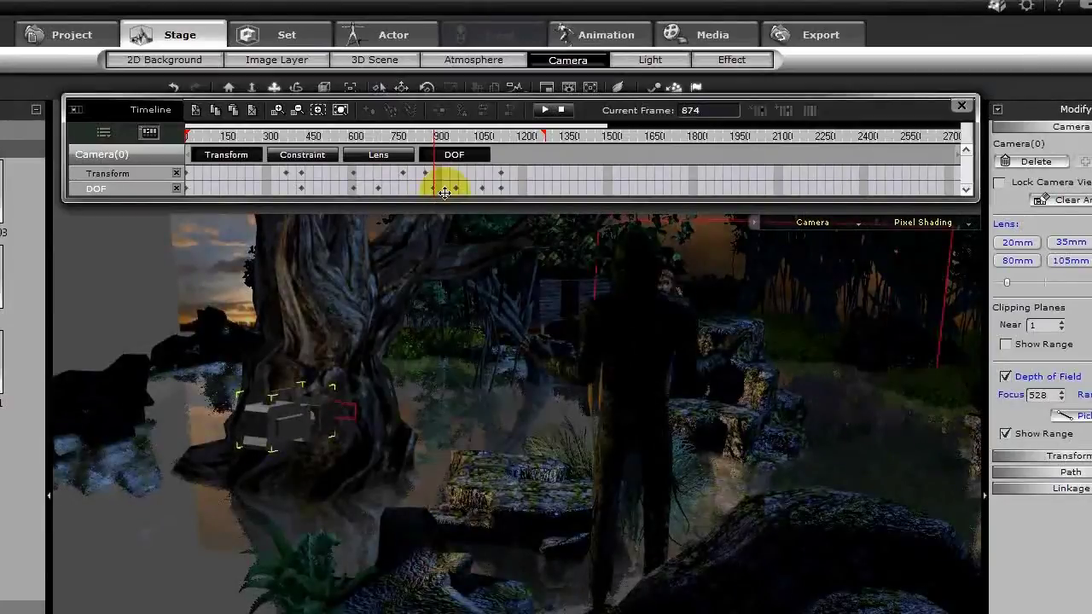
{"action": "left_click", "coordinate": [483, 188]}
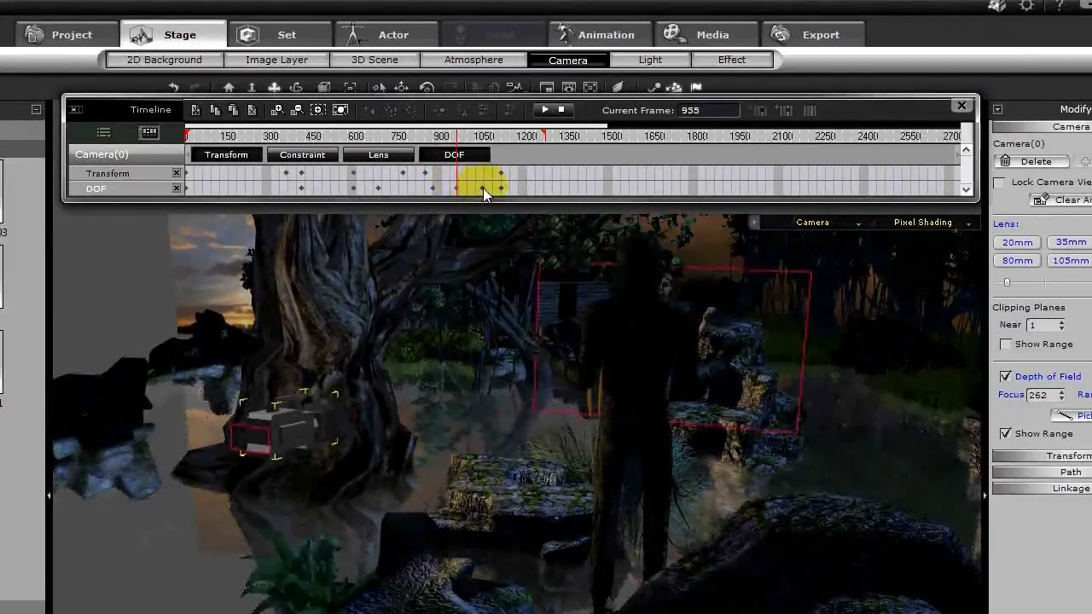
{"action": "left_click", "coordinate": [502, 190]}
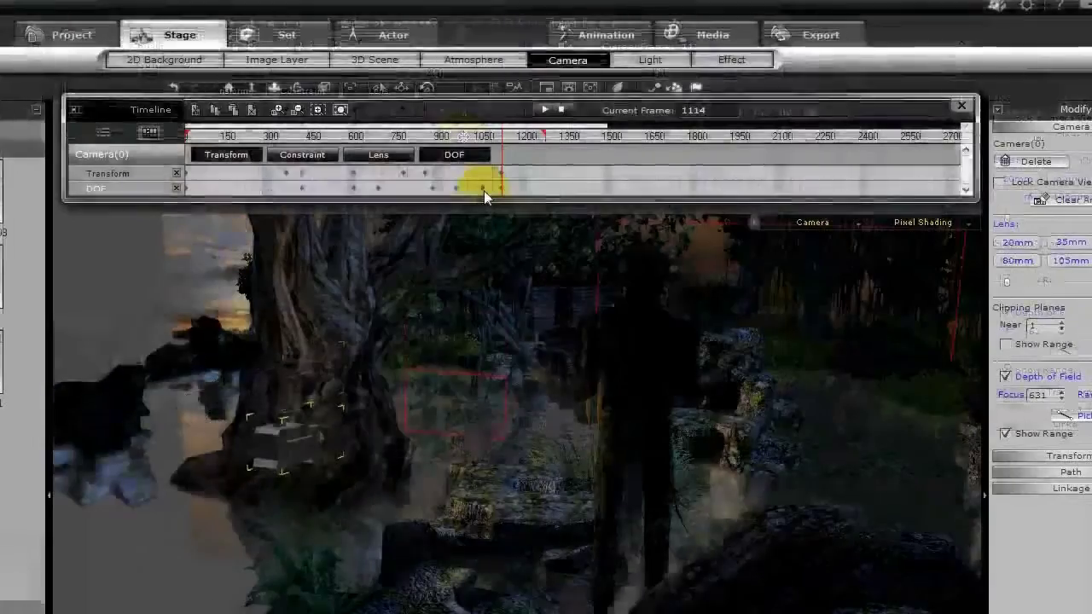
{"action": "left_click", "coordinate": [483, 190]}
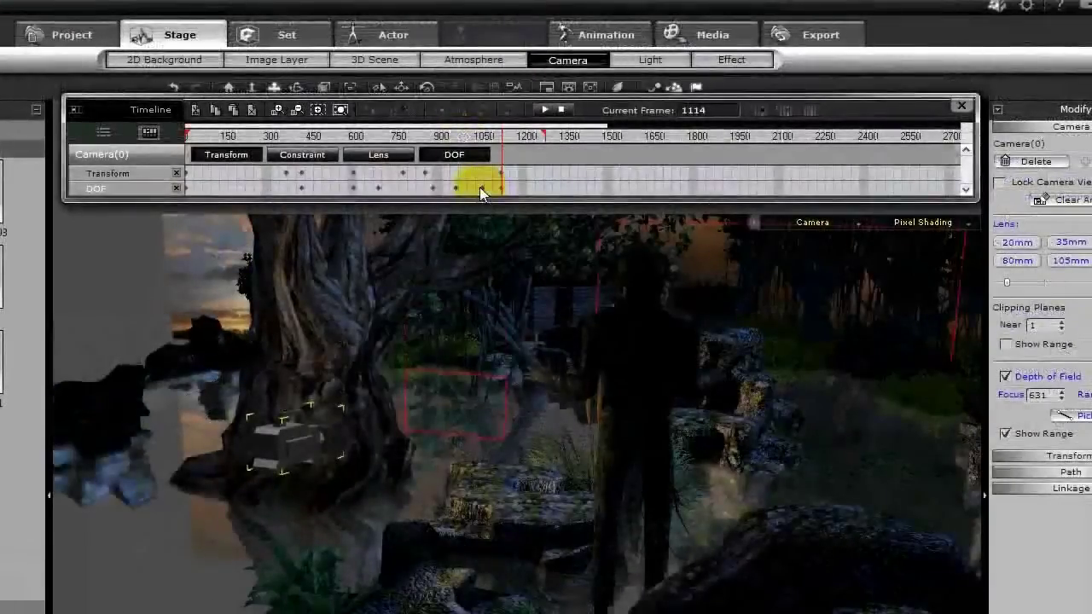